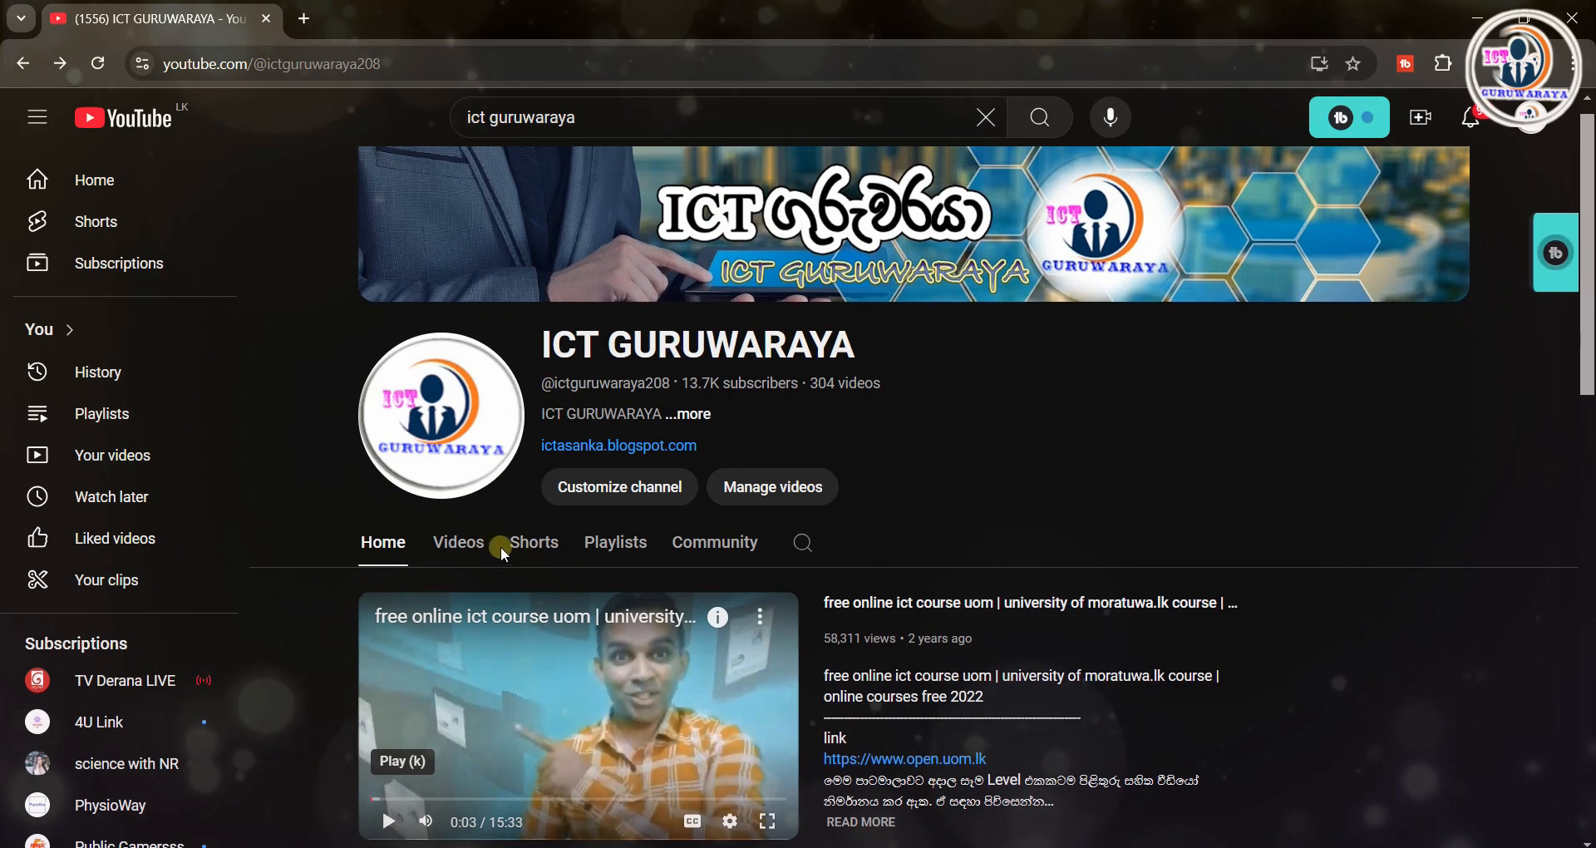
Open the full Excel Courses playlist from the ICT GURUWARAYA channel's created playlists
click(468, 548)
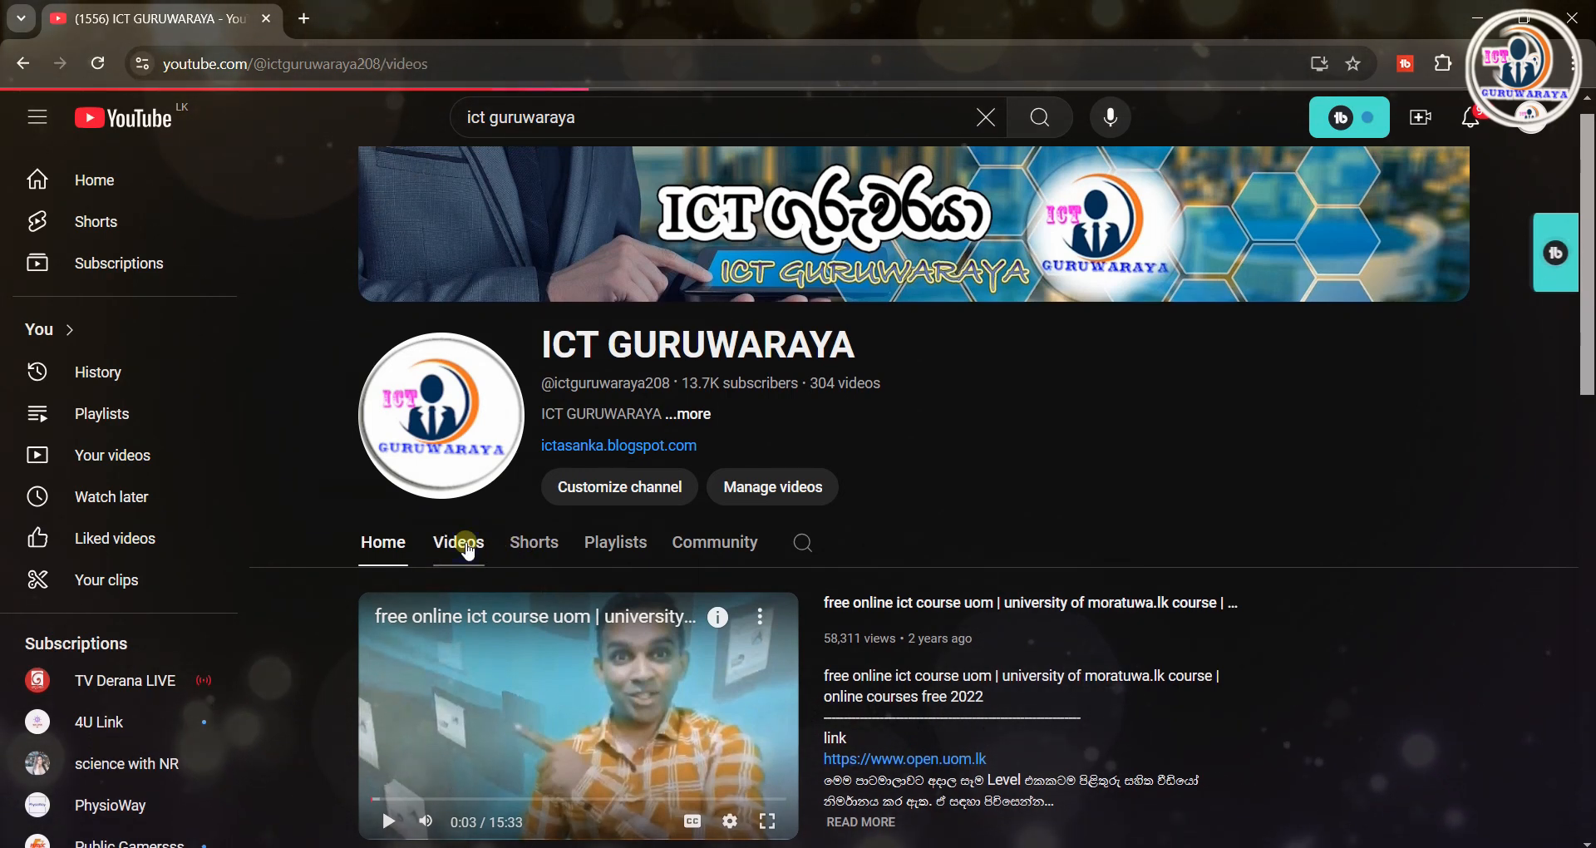
click(605, 552)
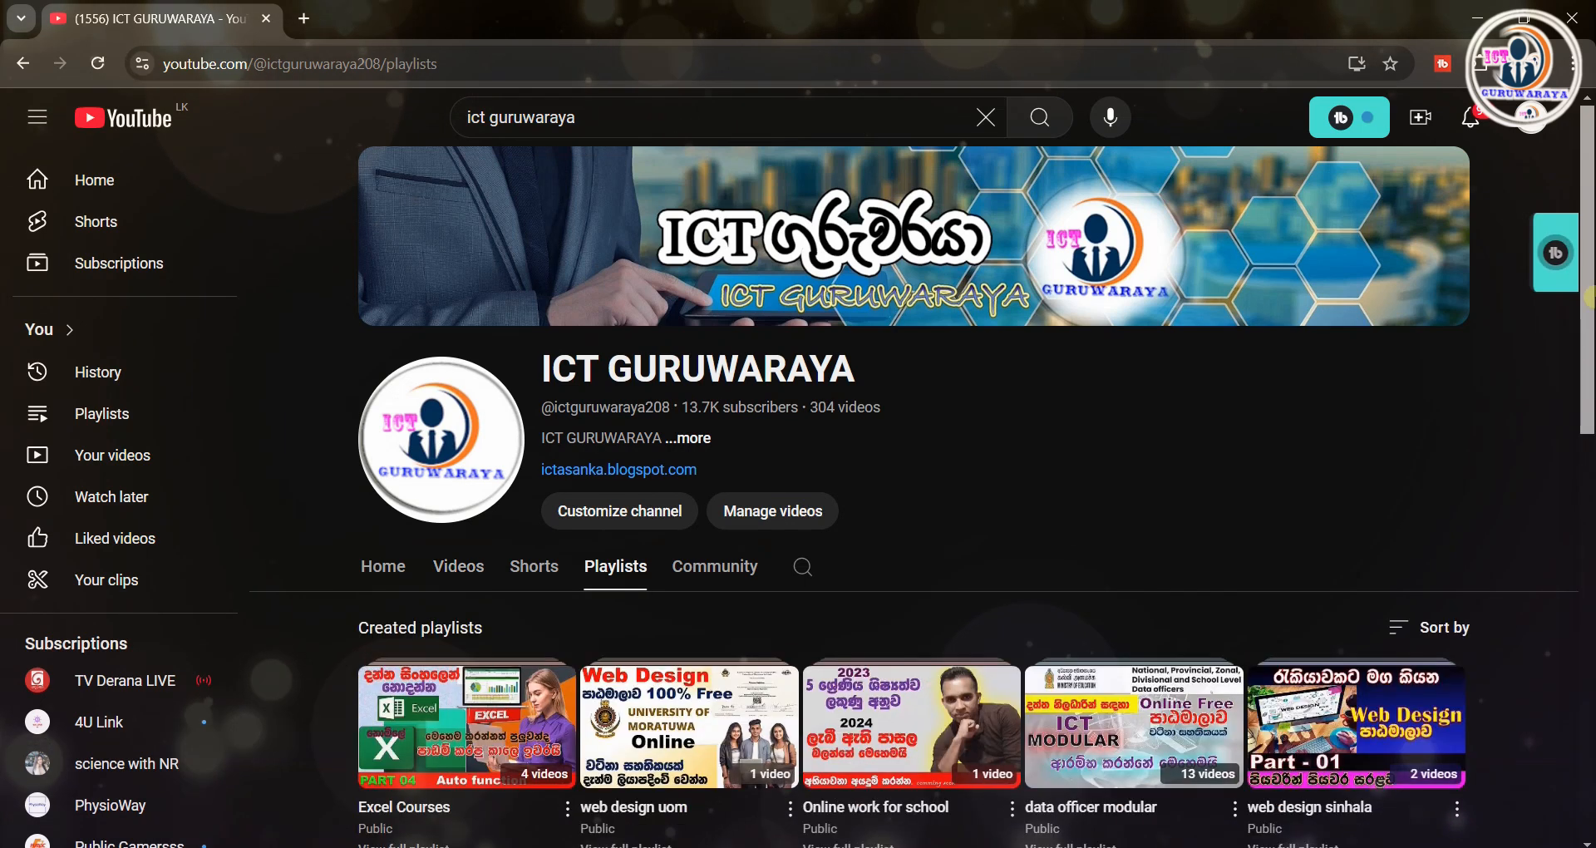
scroll(645, 588, down, 3)
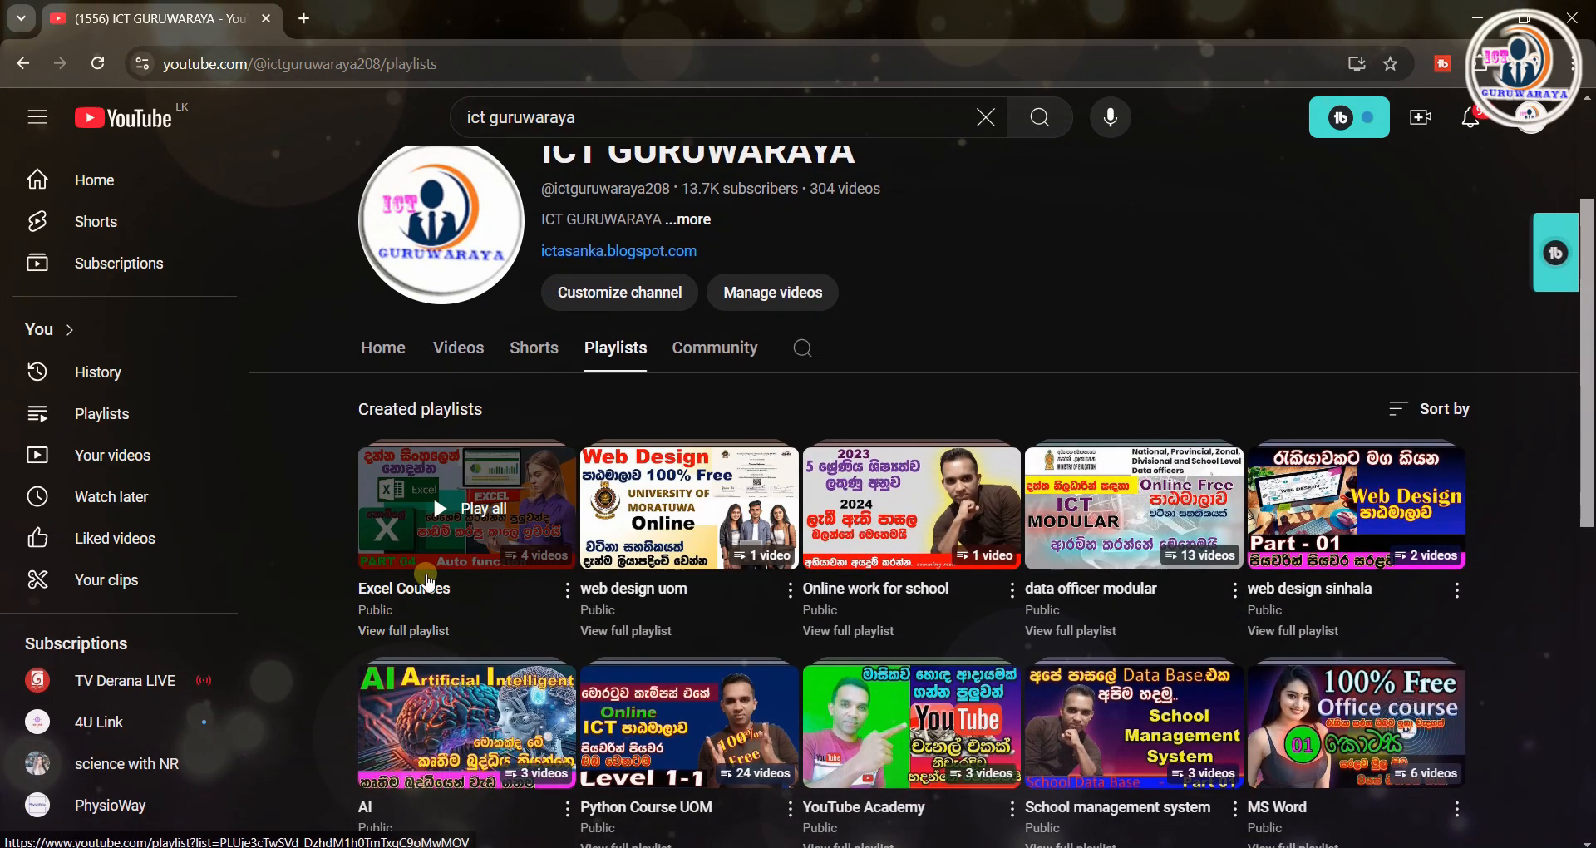
click(418, 631)
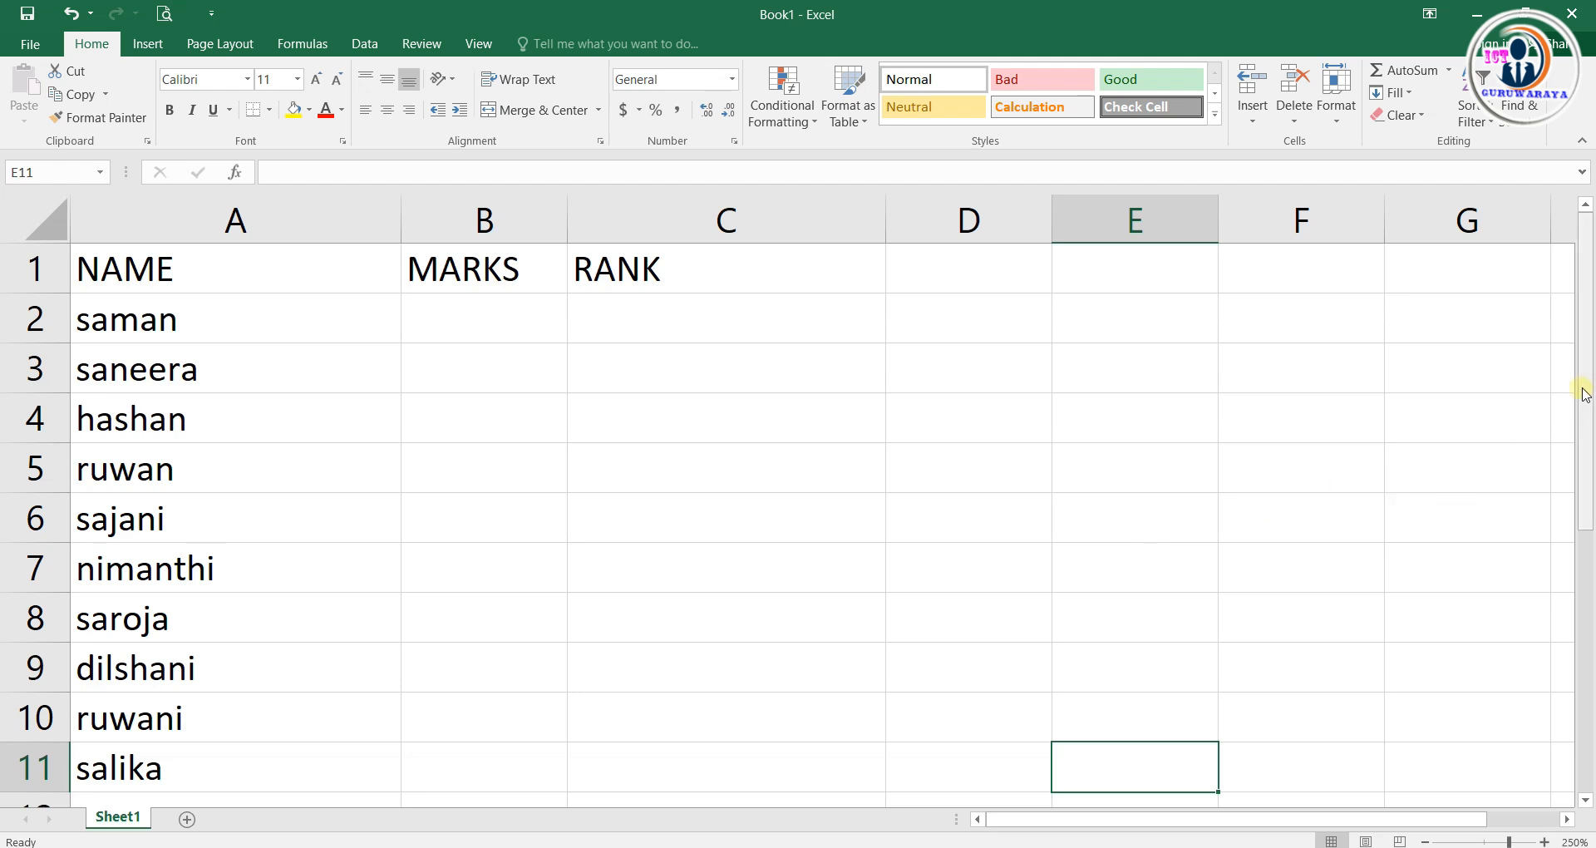
drag(1574, 407, 1574, 446)
click(1257, 435)
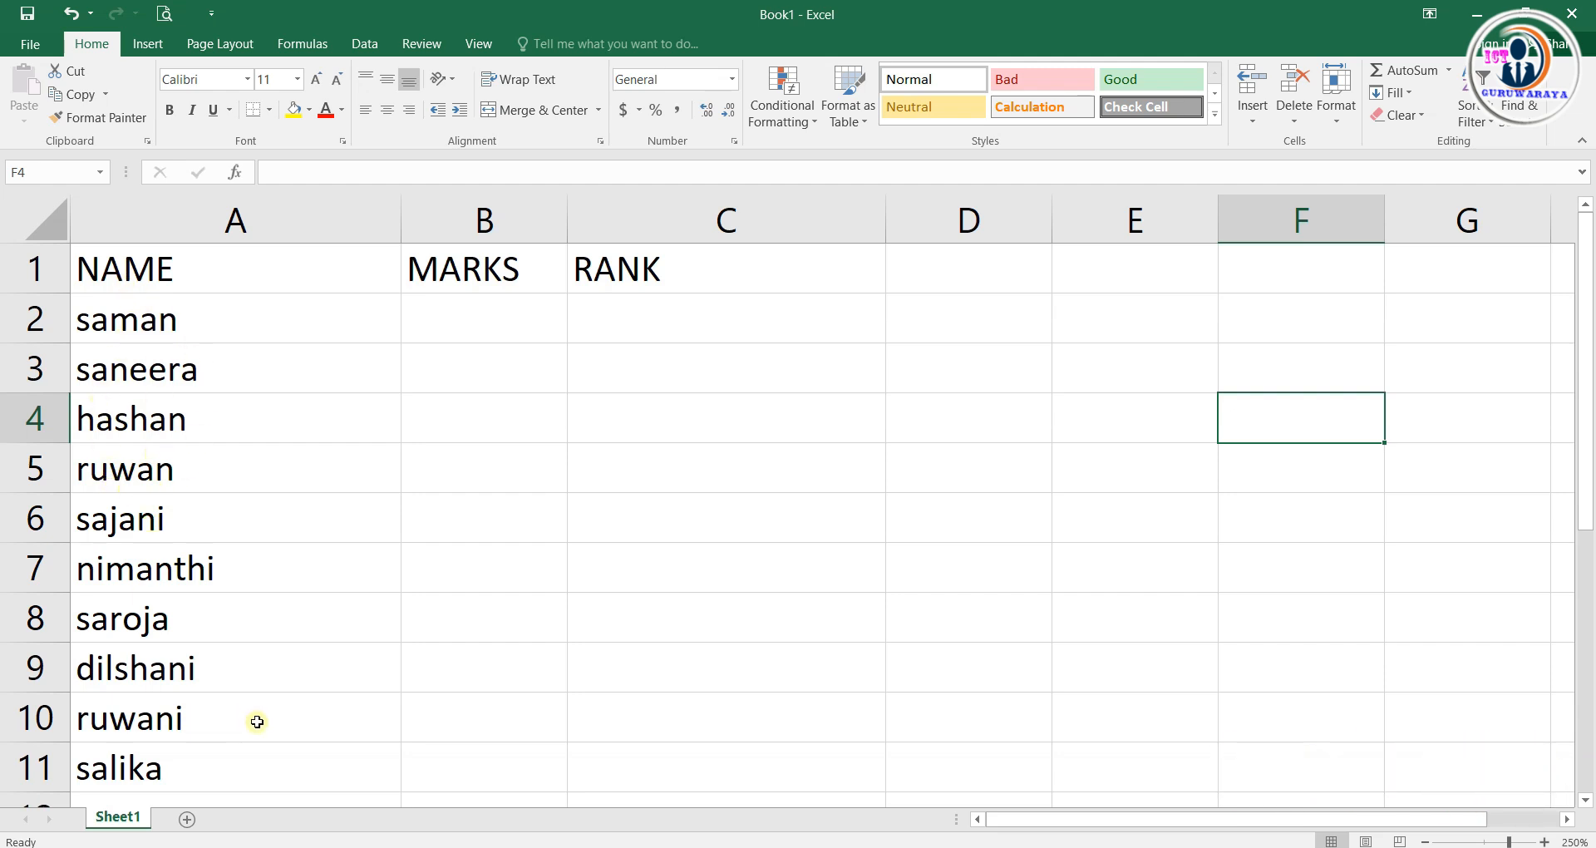
Enter the marks 562, 356 and 241 in cells B2 to B4
click(459, 323)
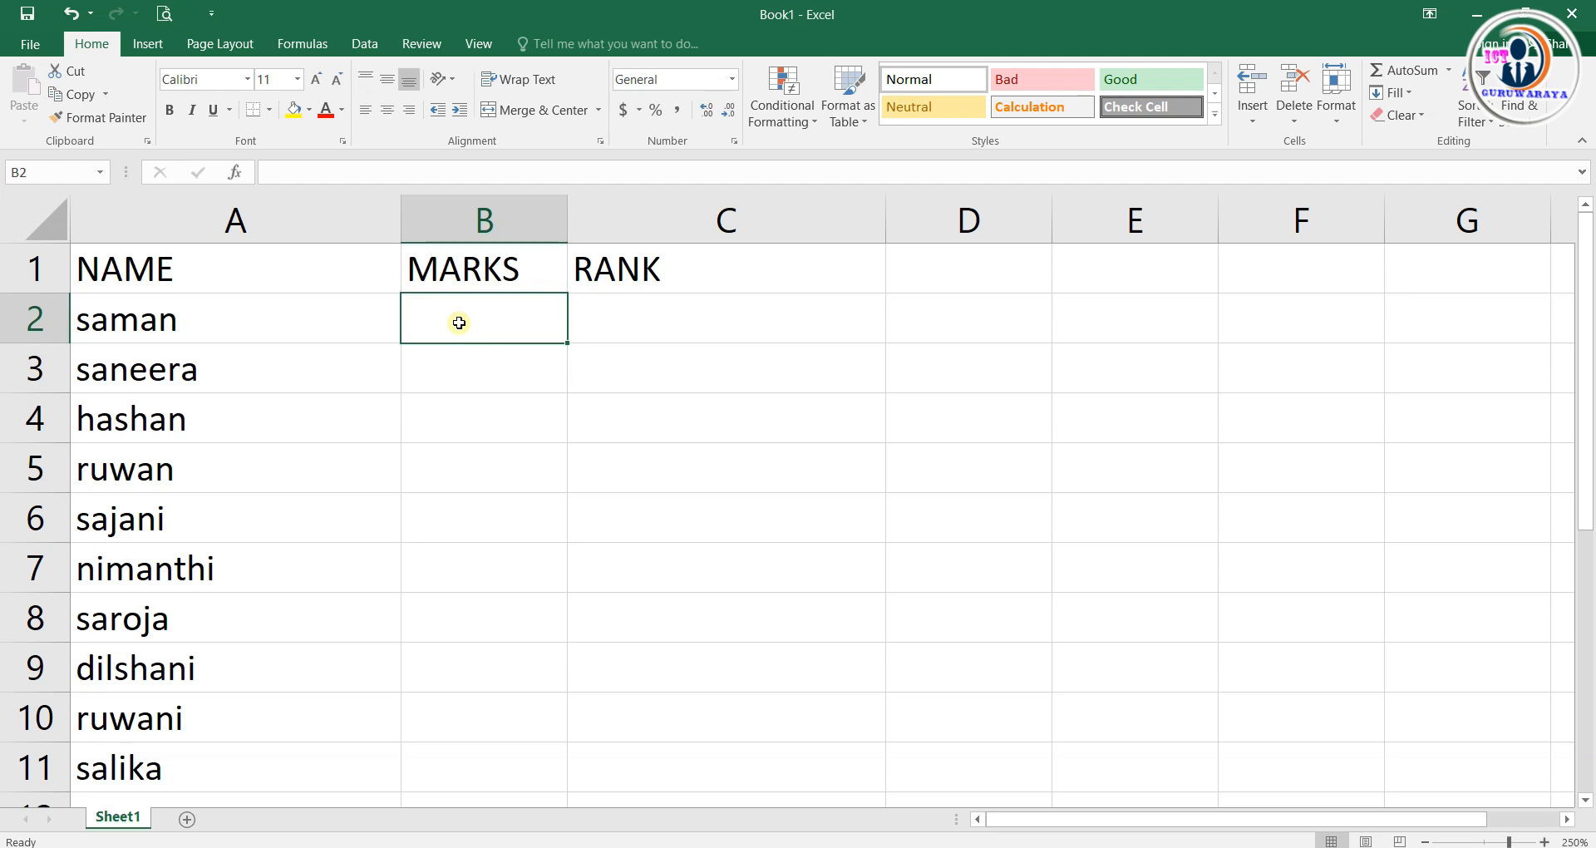
text(562)
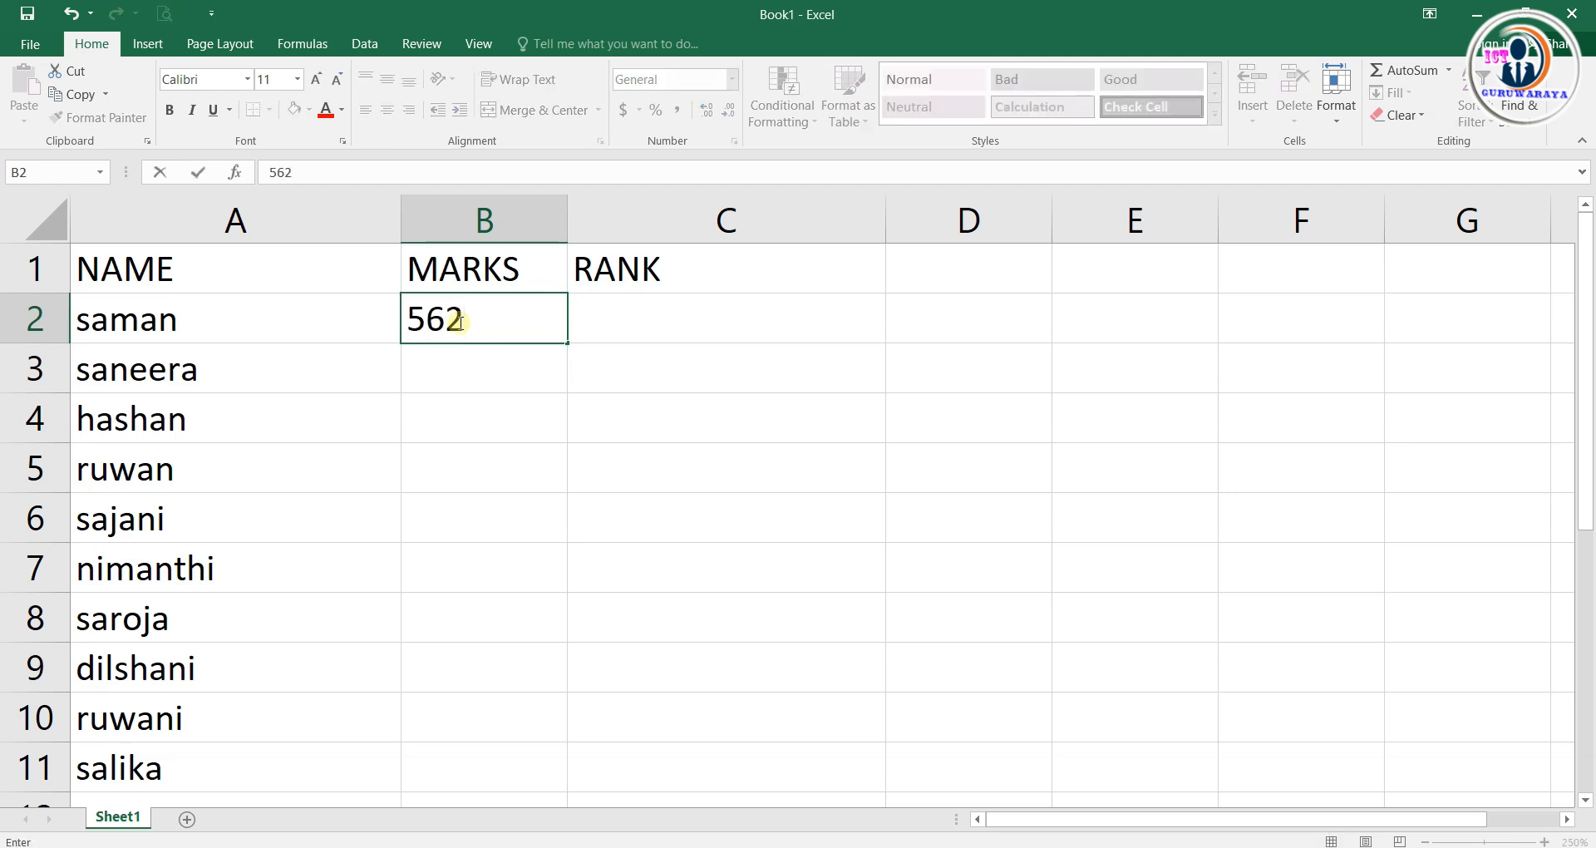
key(Return)
text(356)
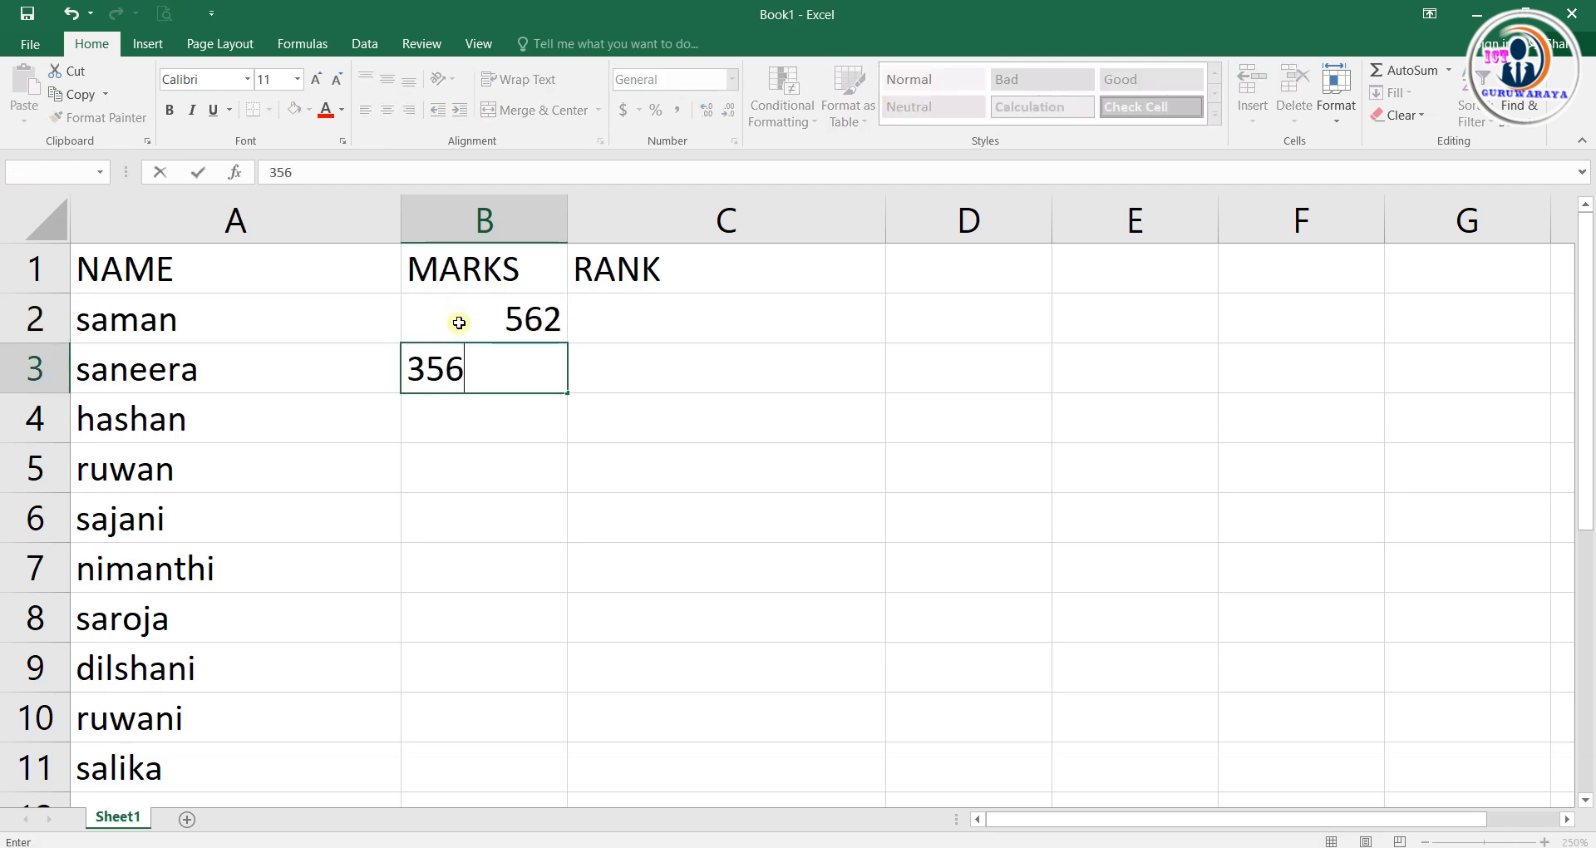
key(Return)
text(24)
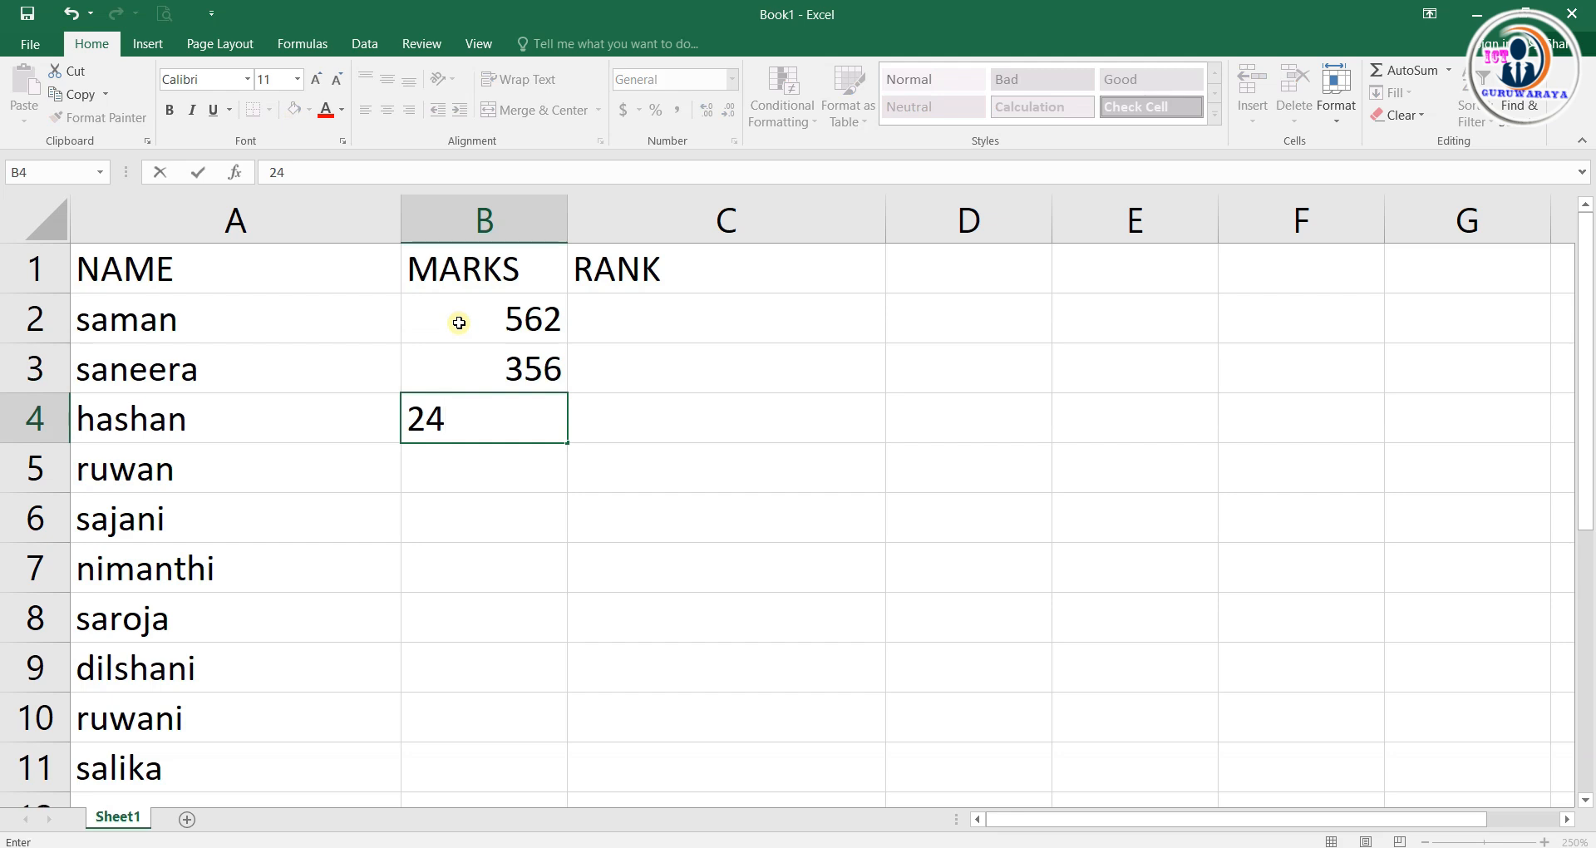
text(1)
key(Return)
Enter the marks 368, 584 and 356 in cells B5 to B7
text(36)
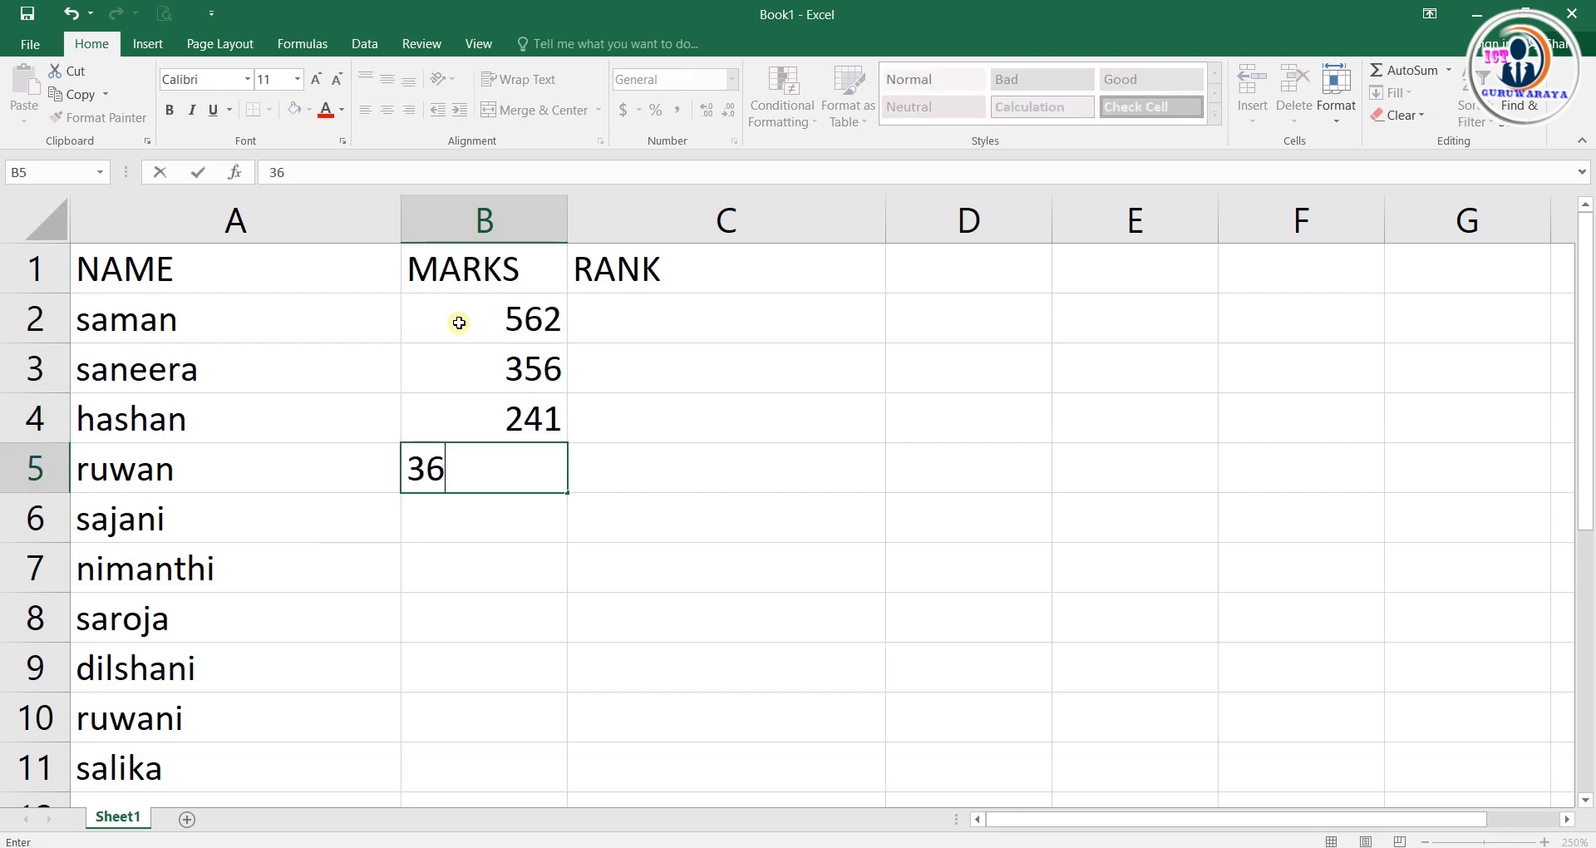
text(8)
key(Return)
text(584)
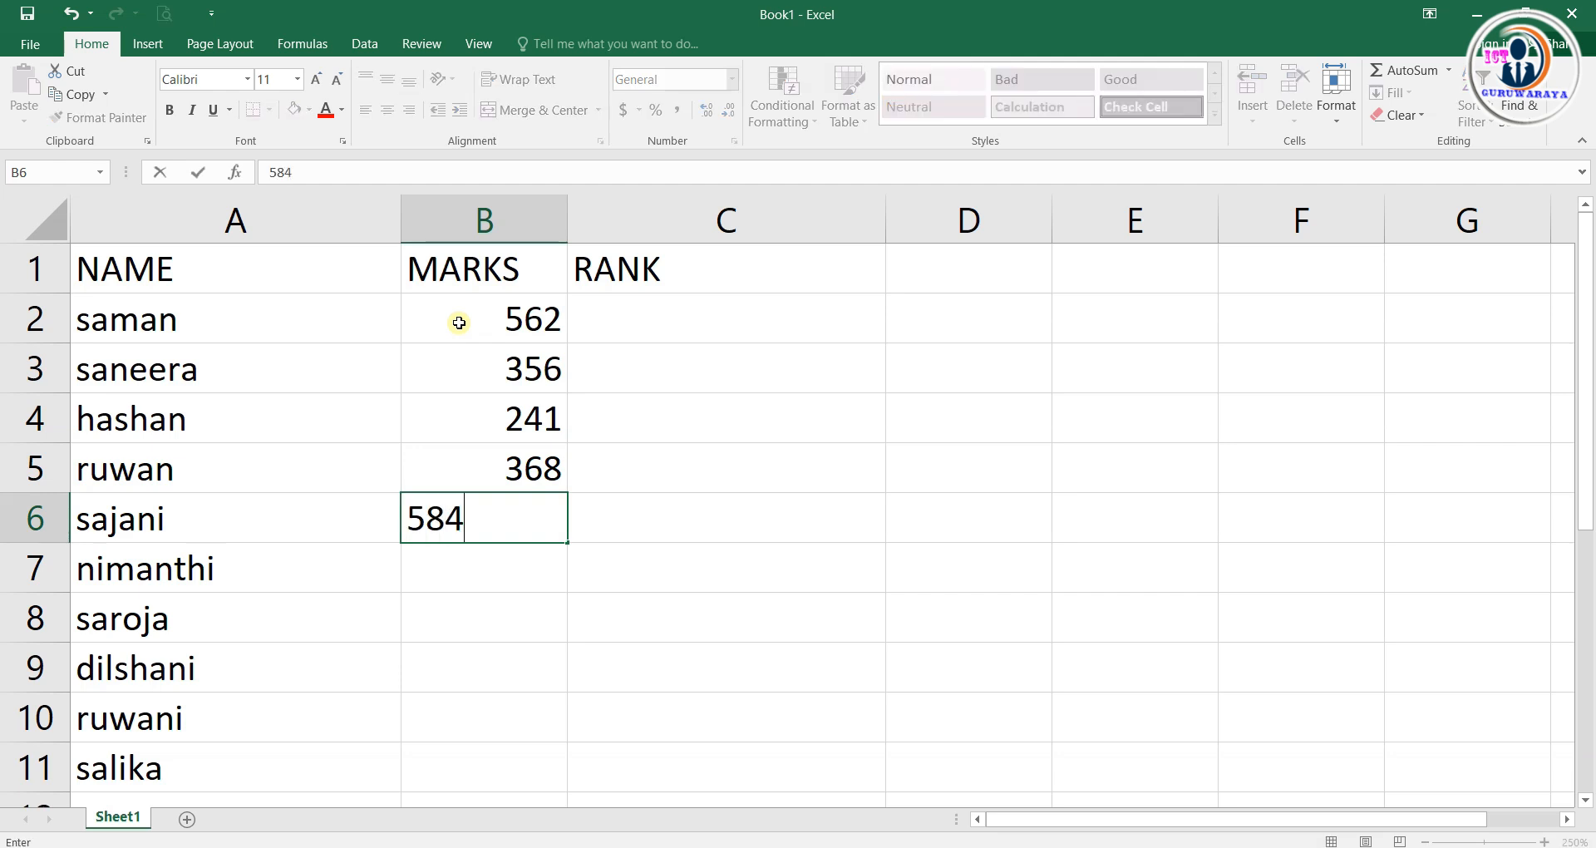
key(Return)
text(3)
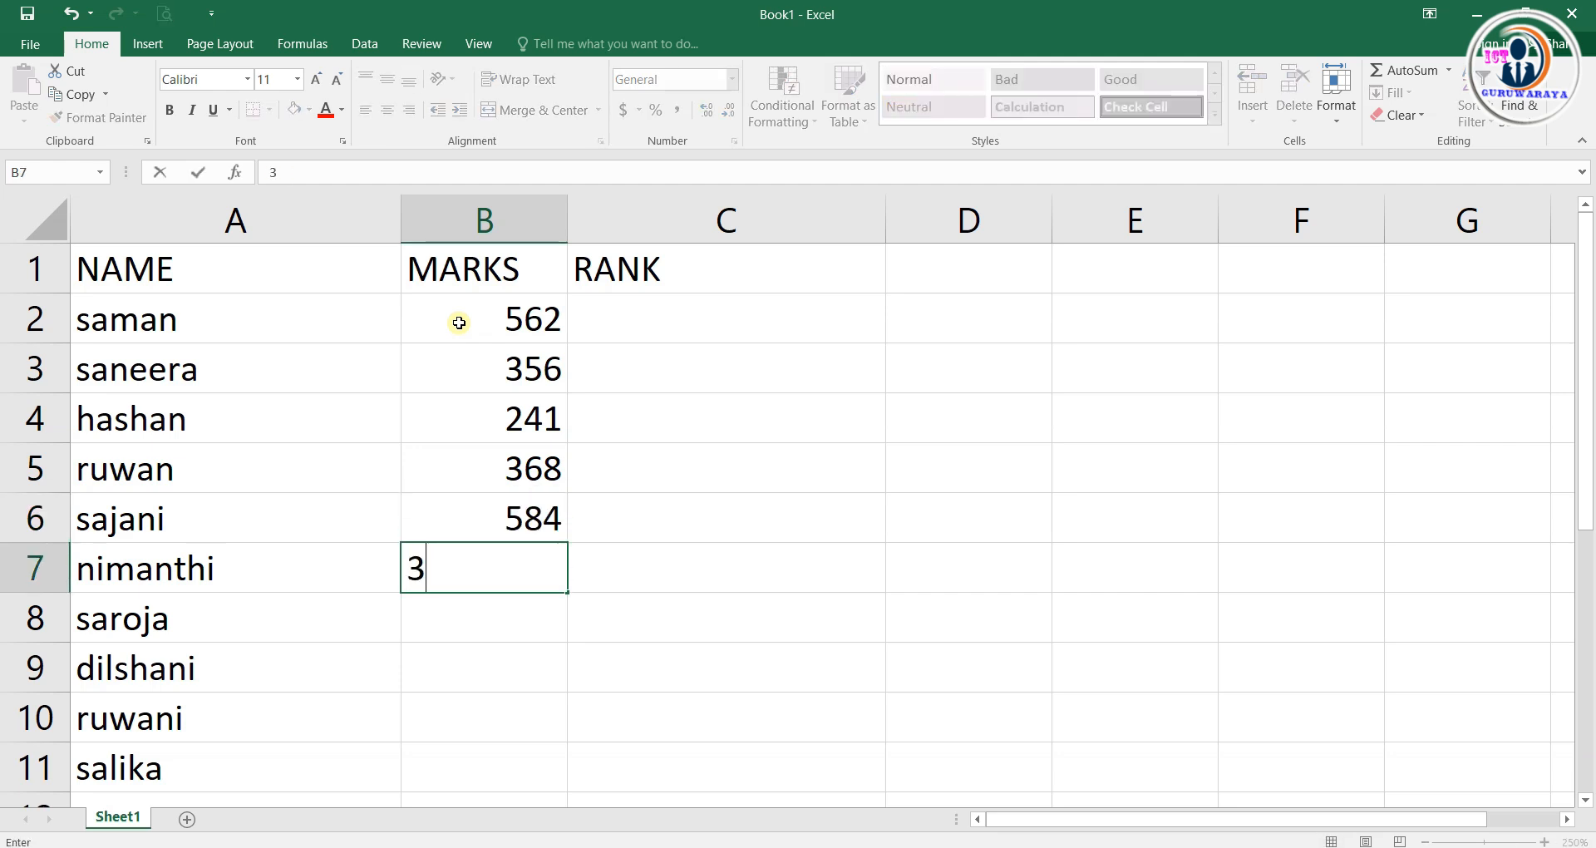
text(56)
key(Return)
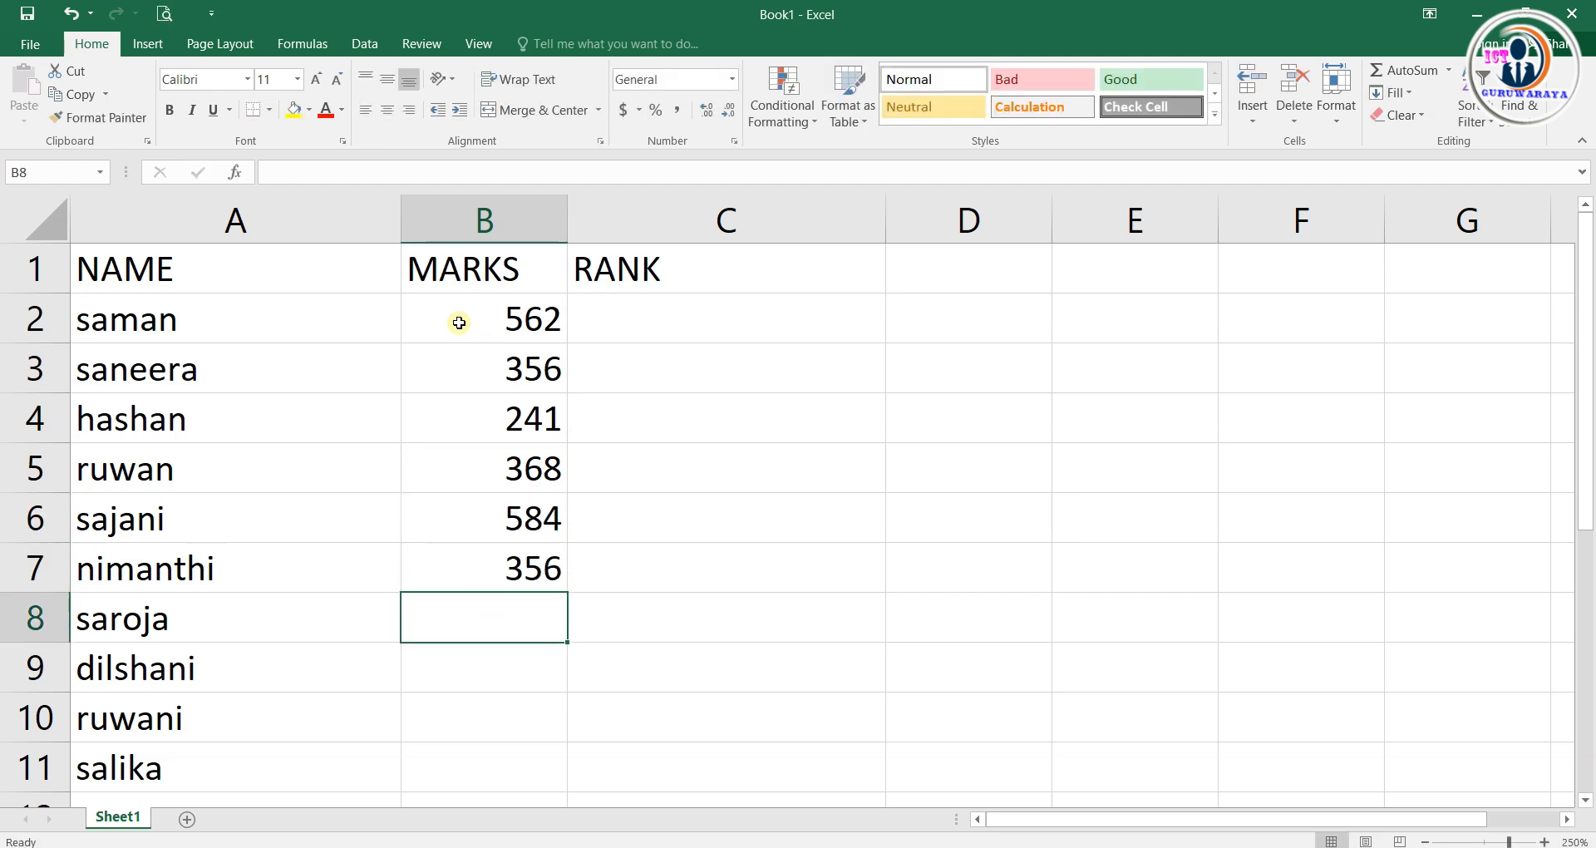
Fill in the remaining marks 324, 523, 900 and 425 in cells B8 to B11
text(324)
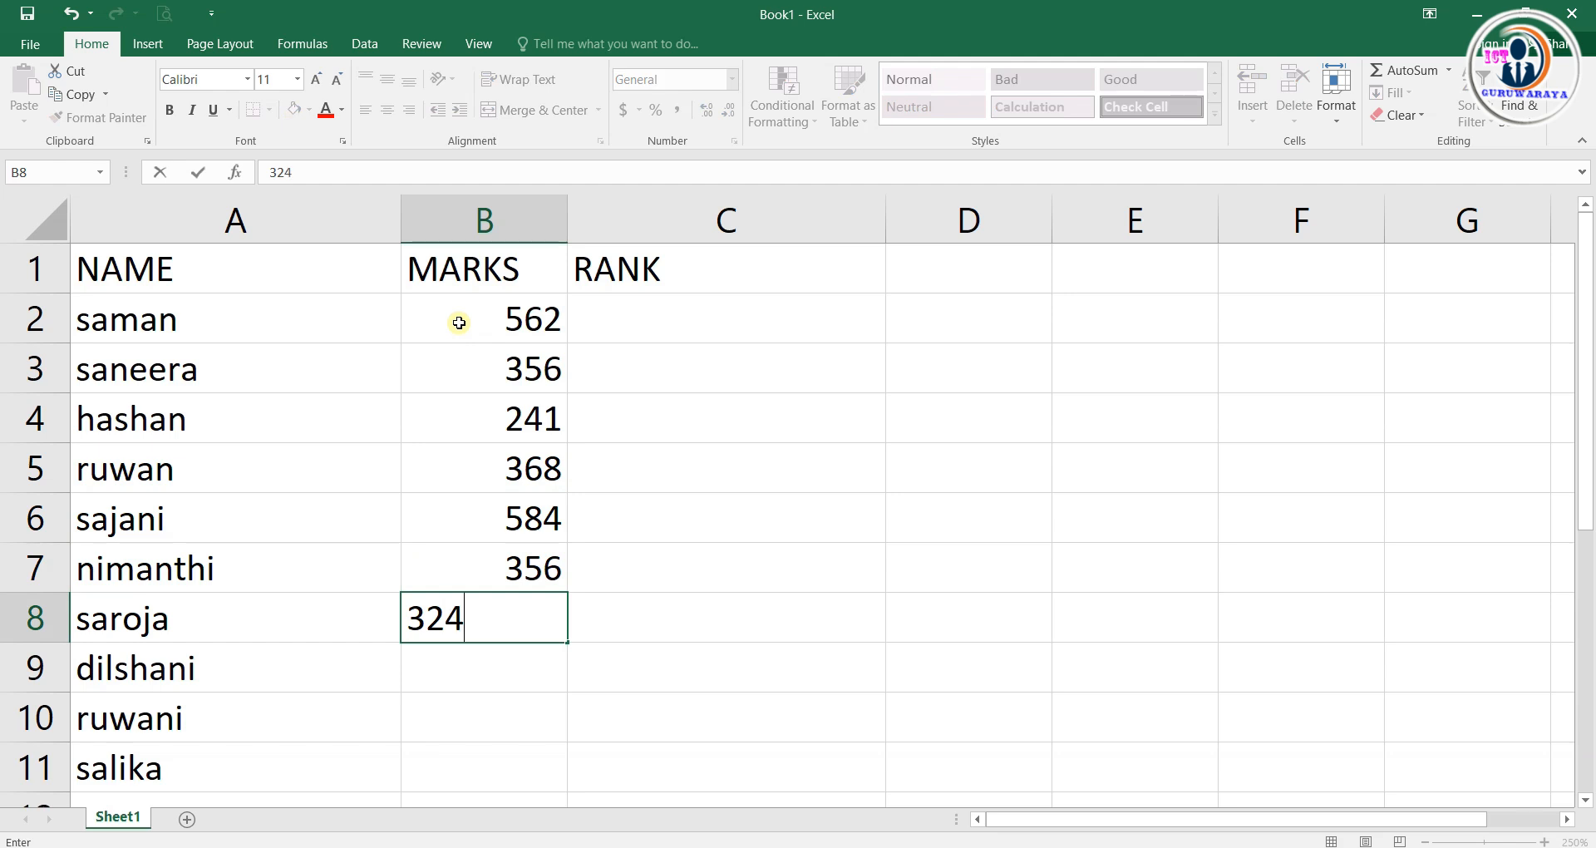
key(Return)
text(523)
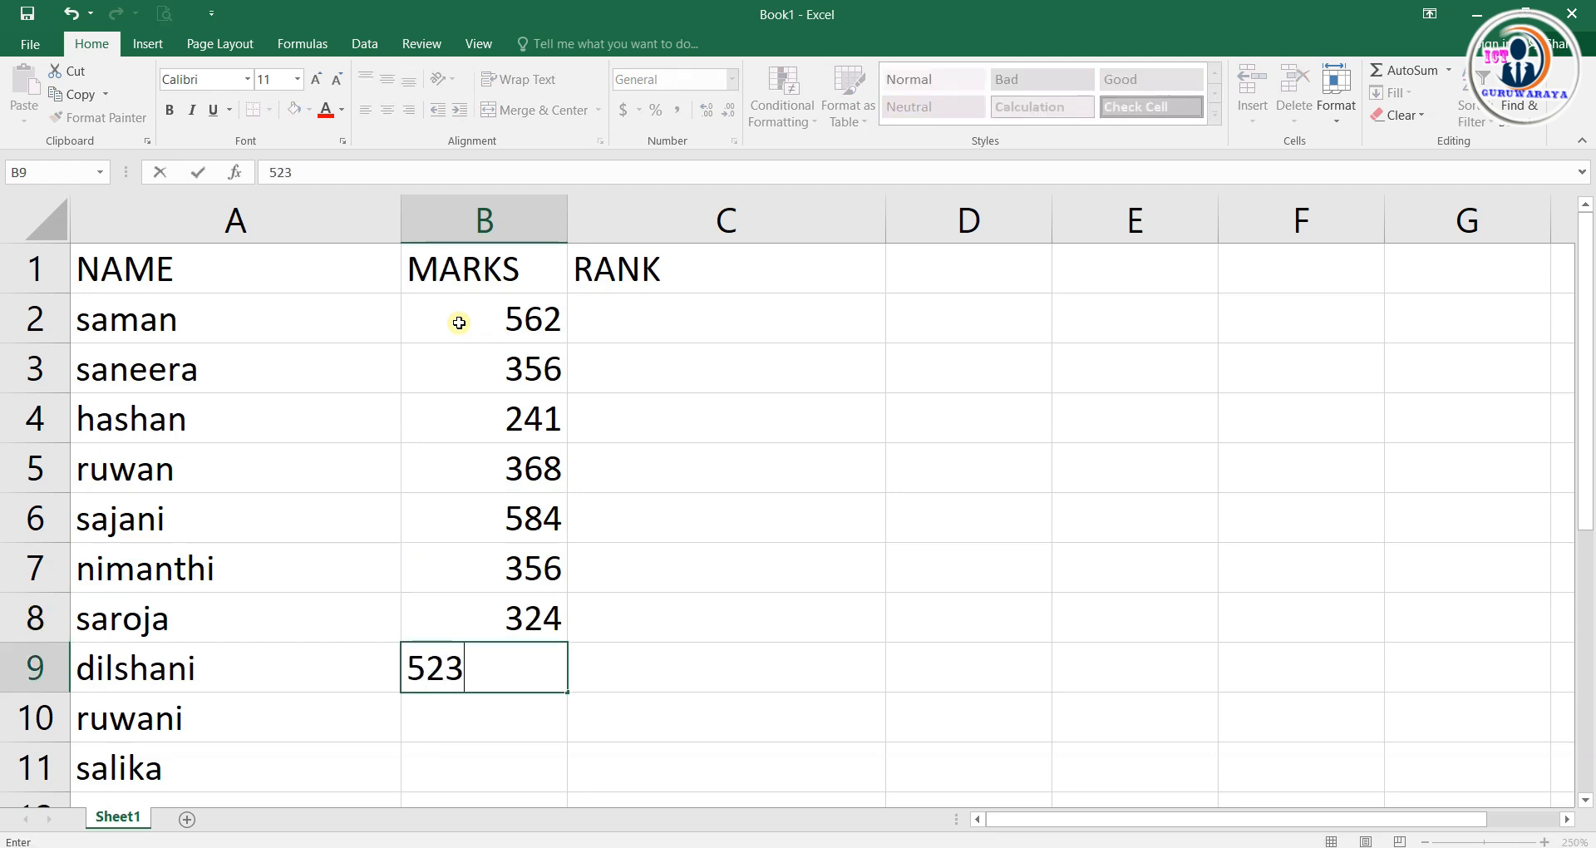
key(Return)
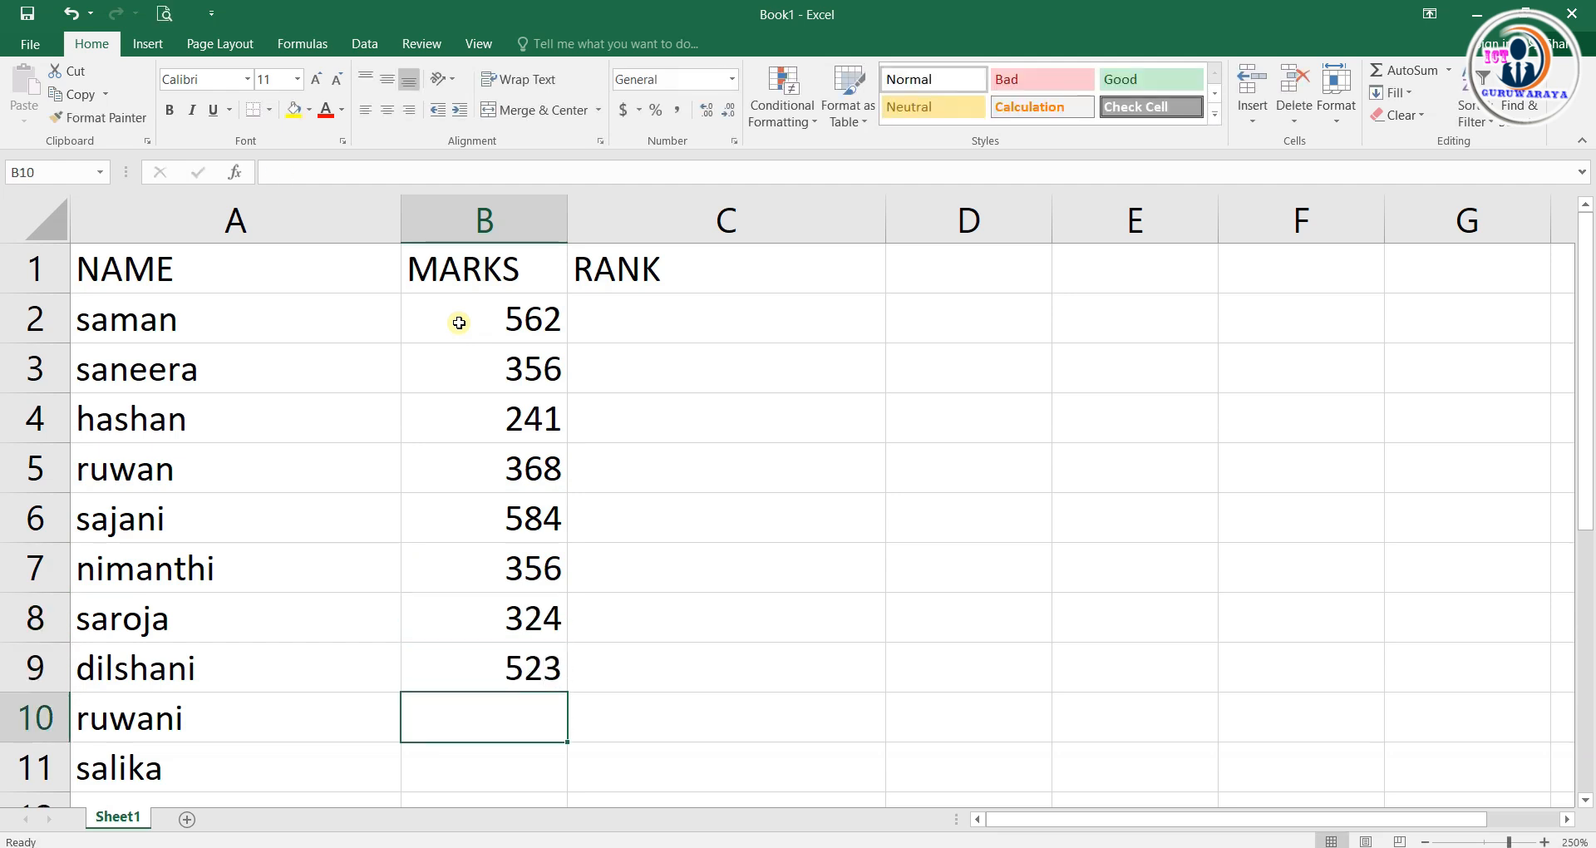
text(90)
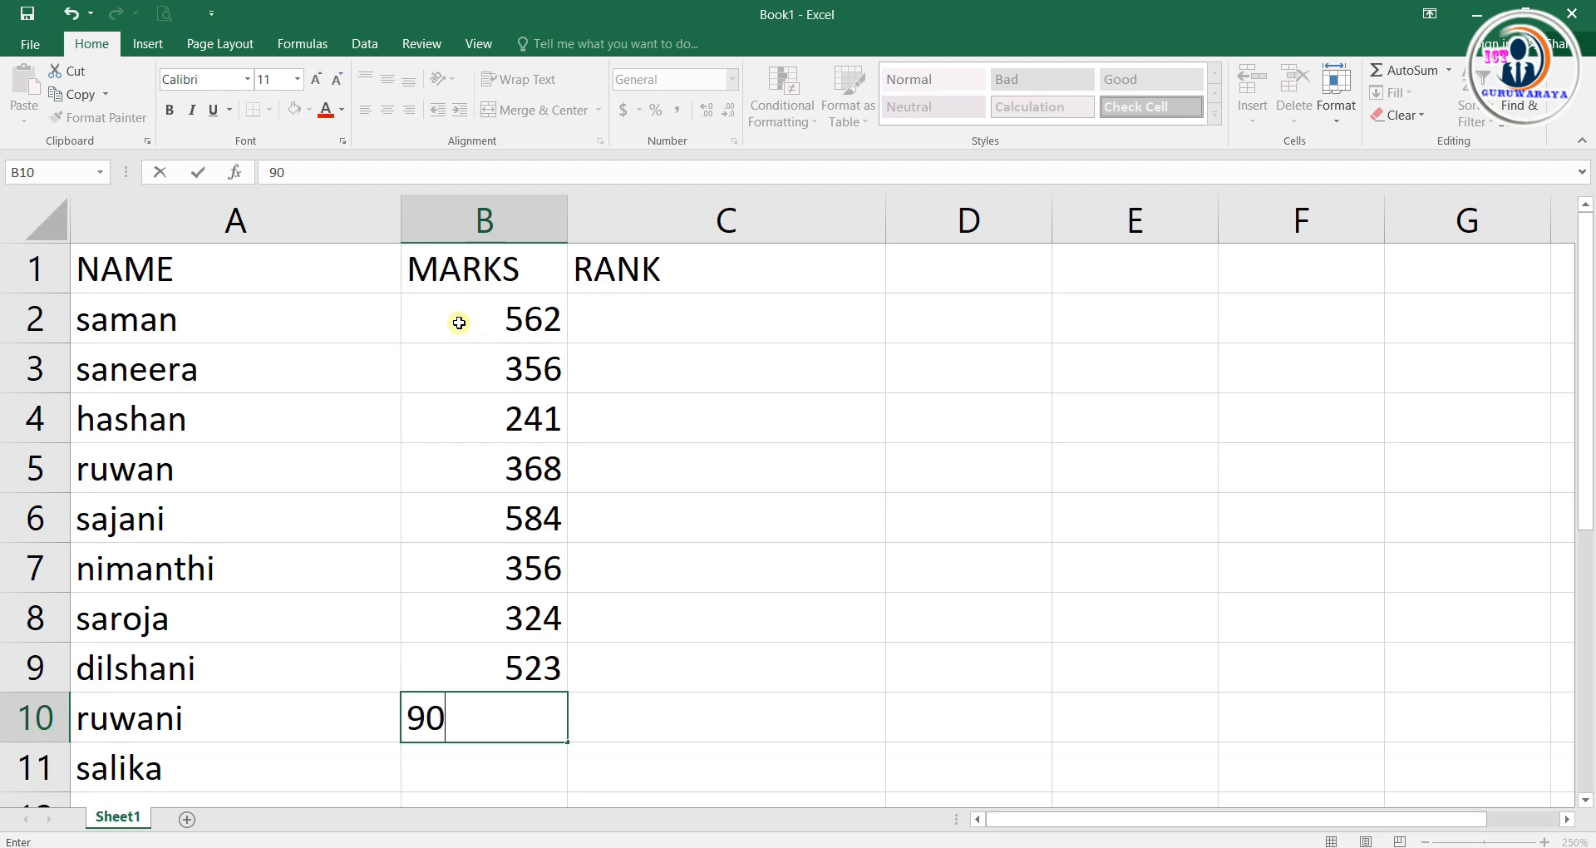
text(0)
key(Return)
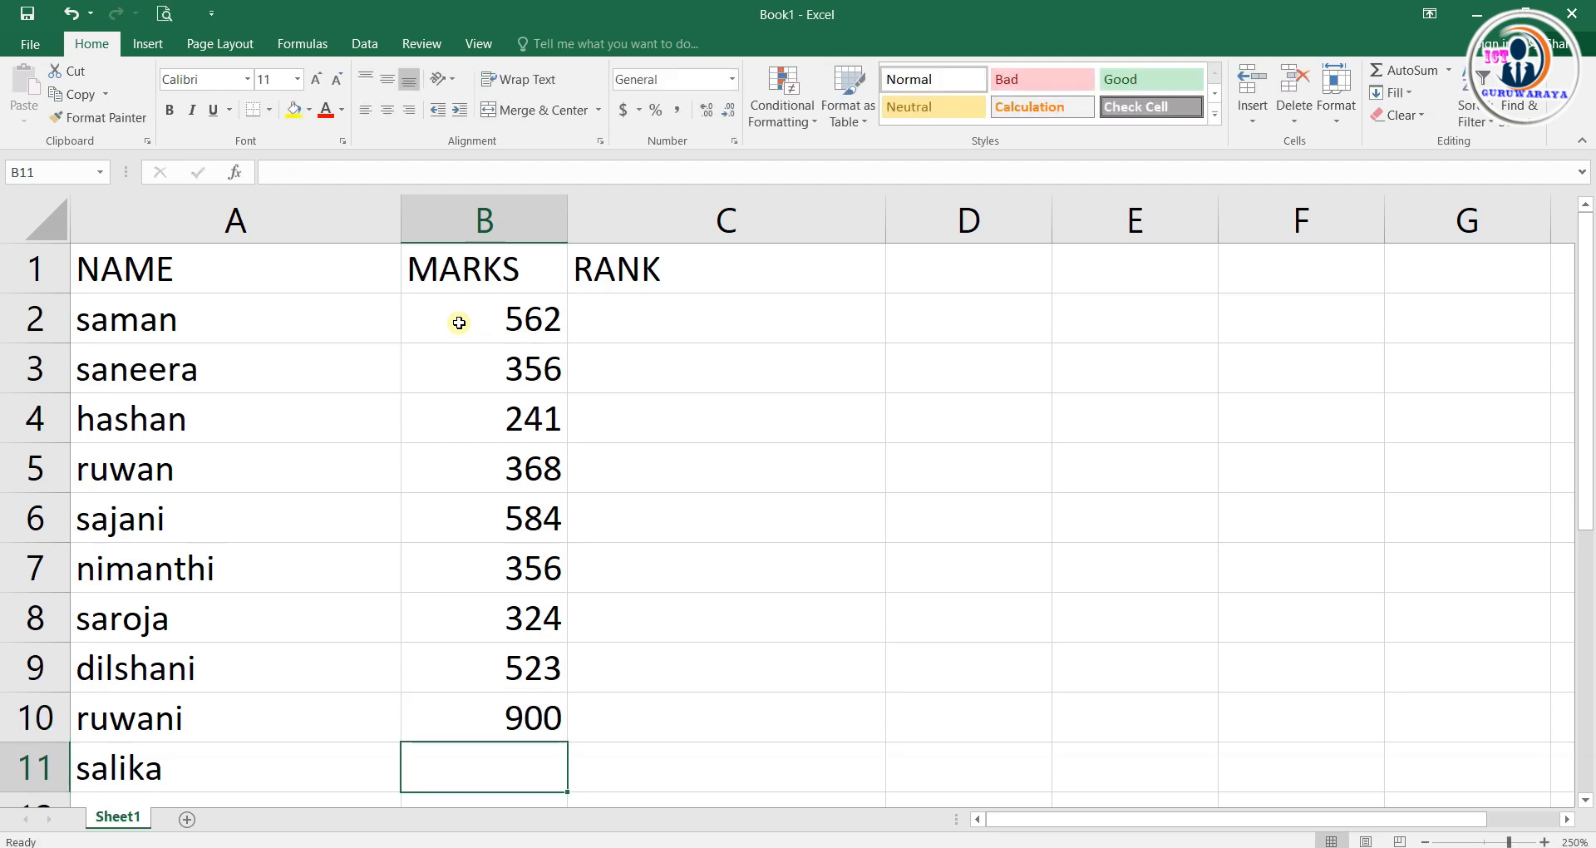
text(4)
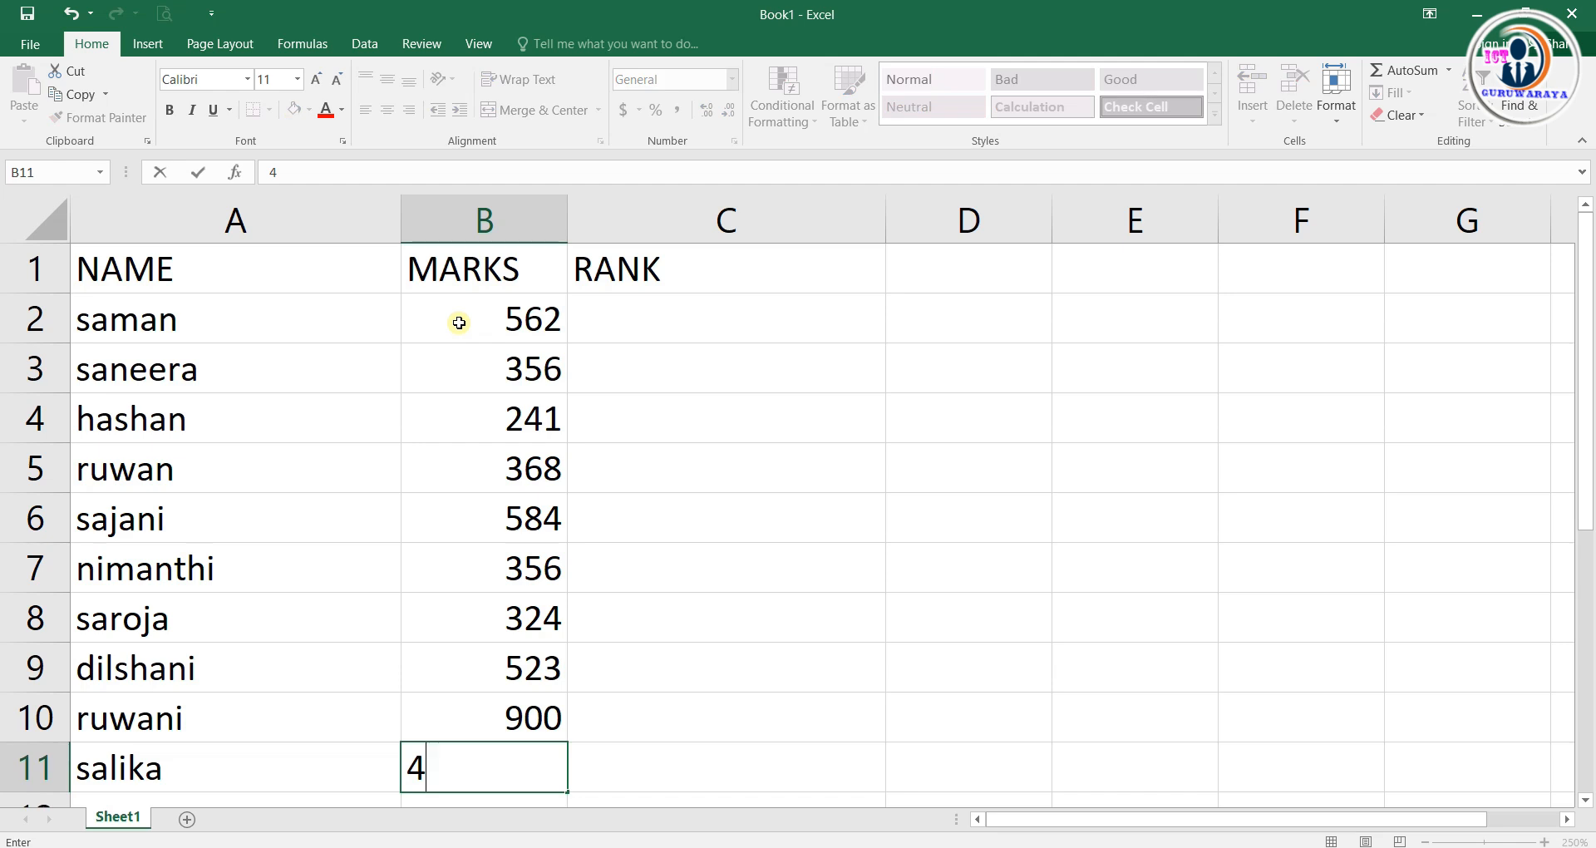
text(25)
key(Return)
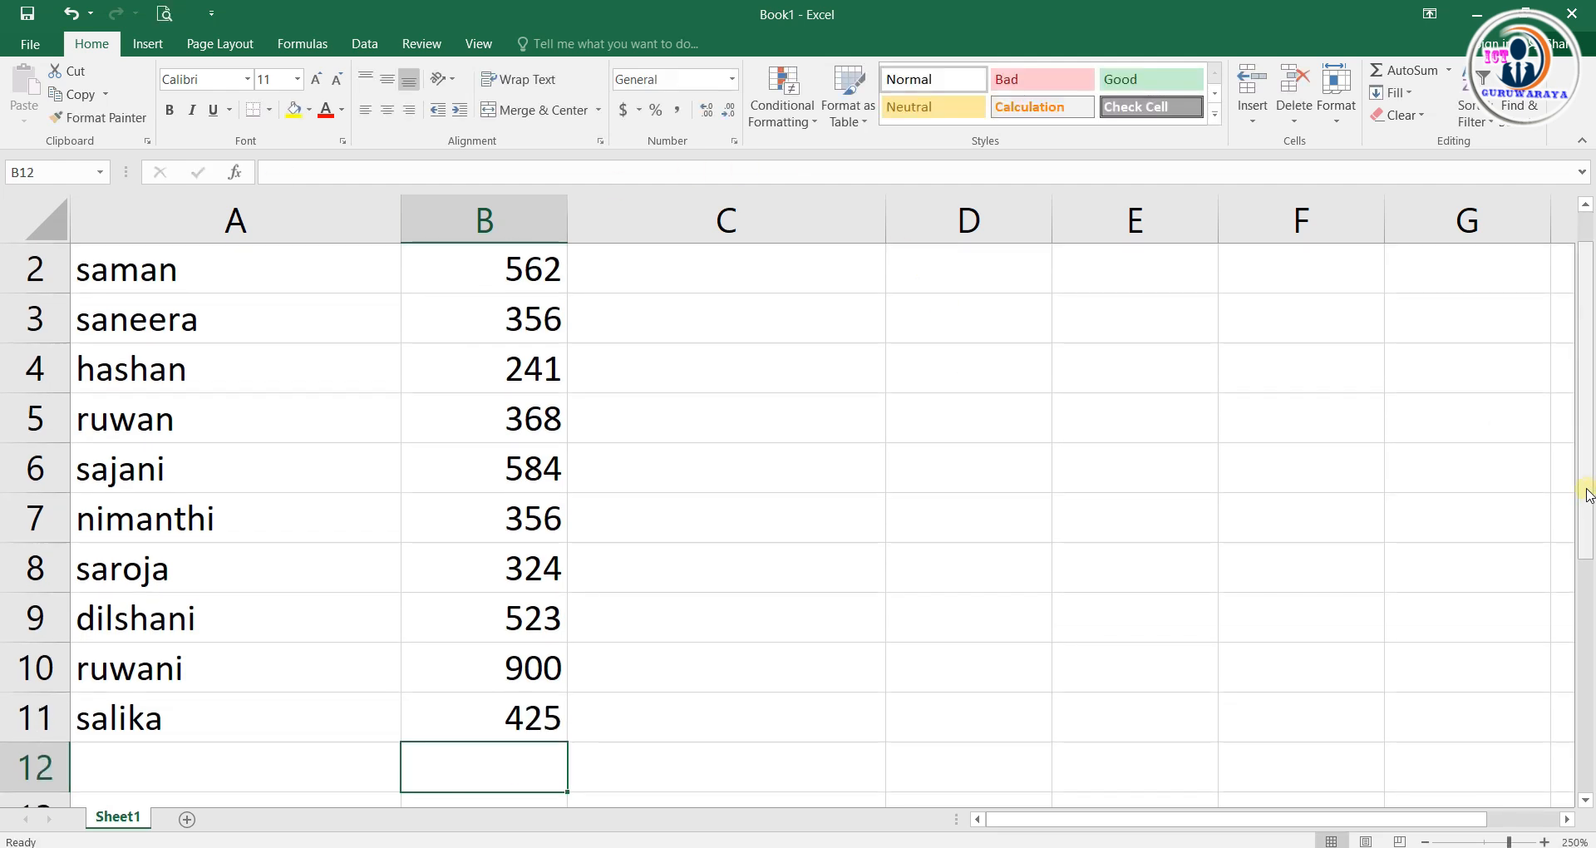
drag(1589, 478, 1588, 451)
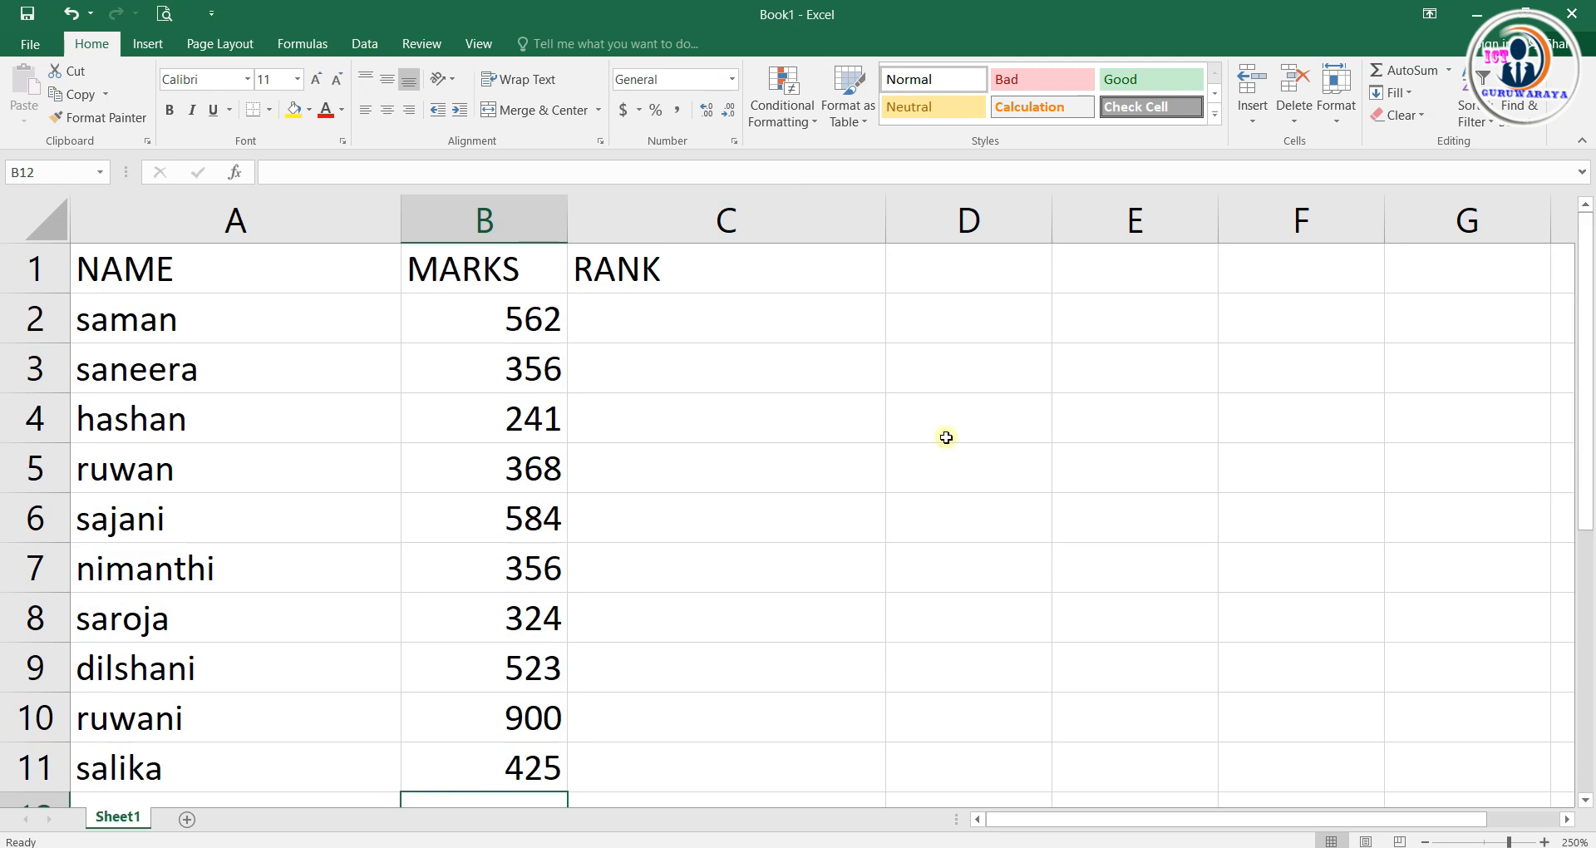
click(504, 317)
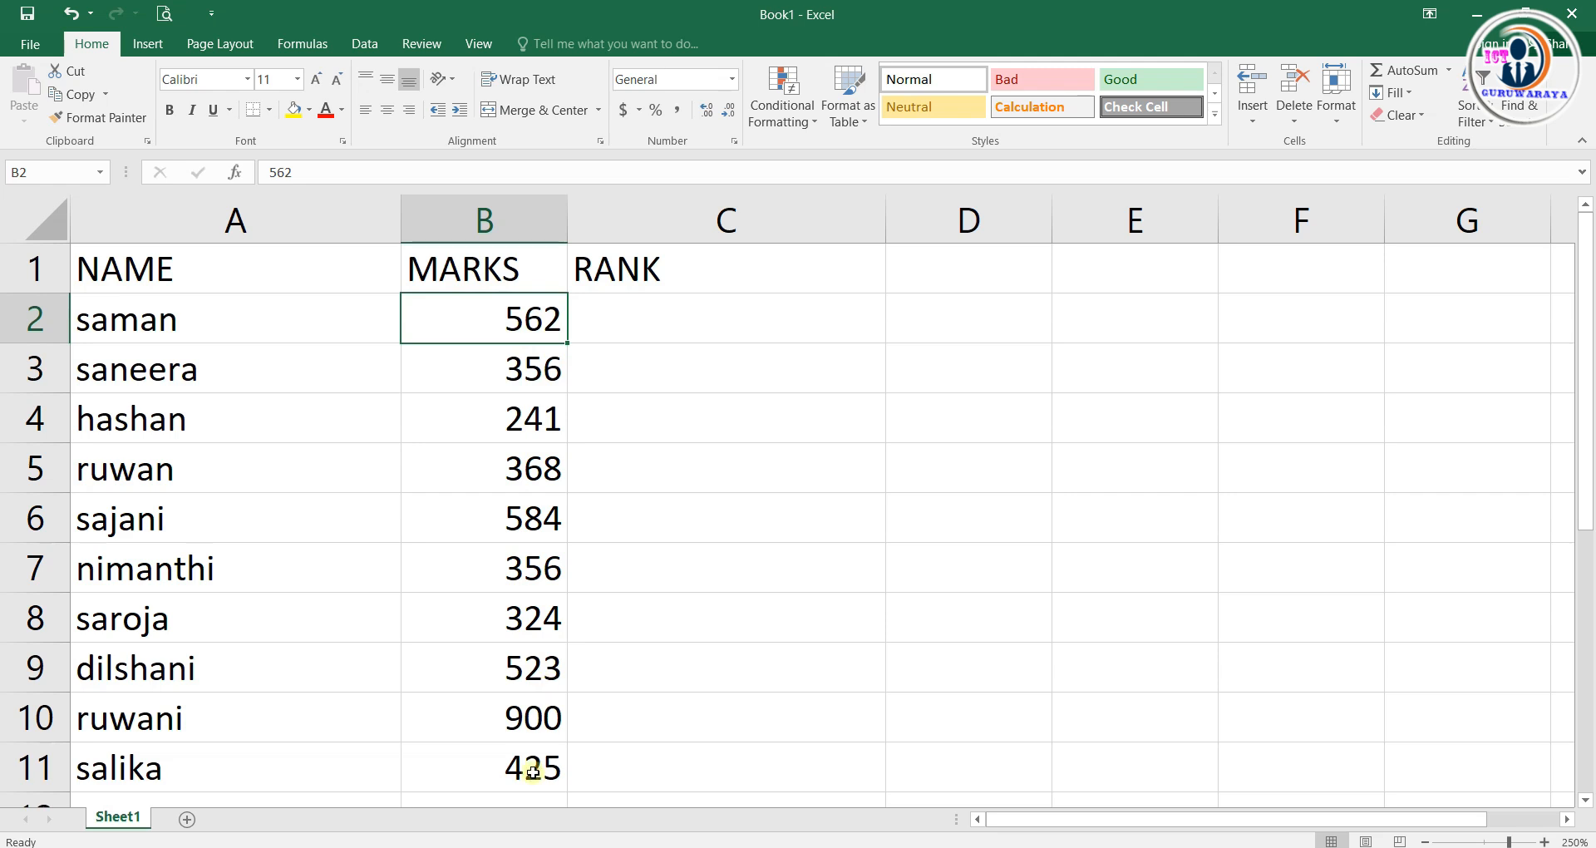
click(684, 318)
drag(681, 318, 705, 765)
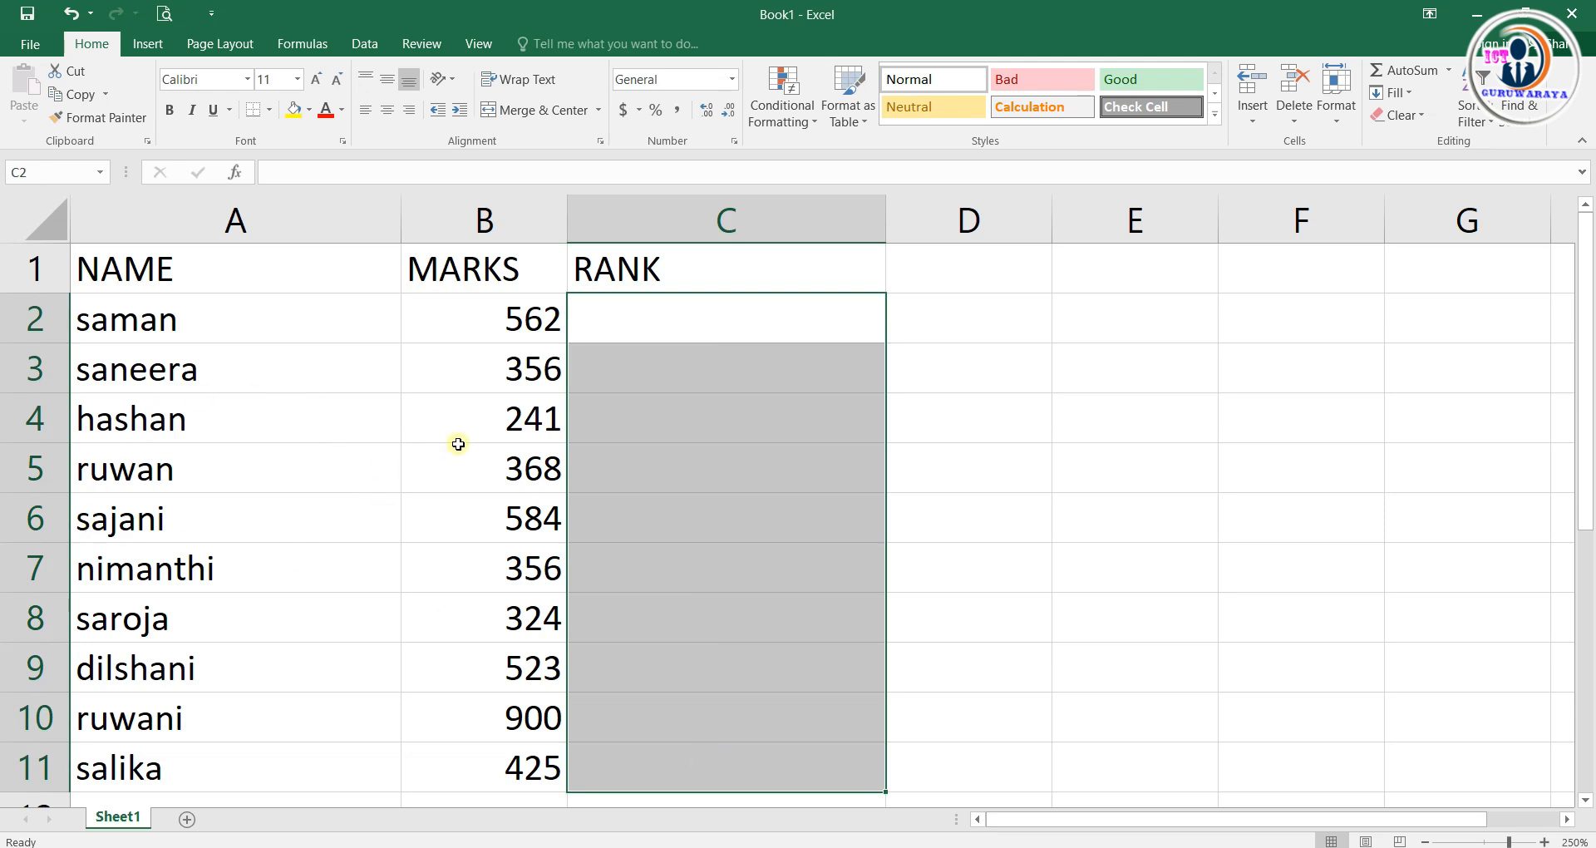
click(671, 326)
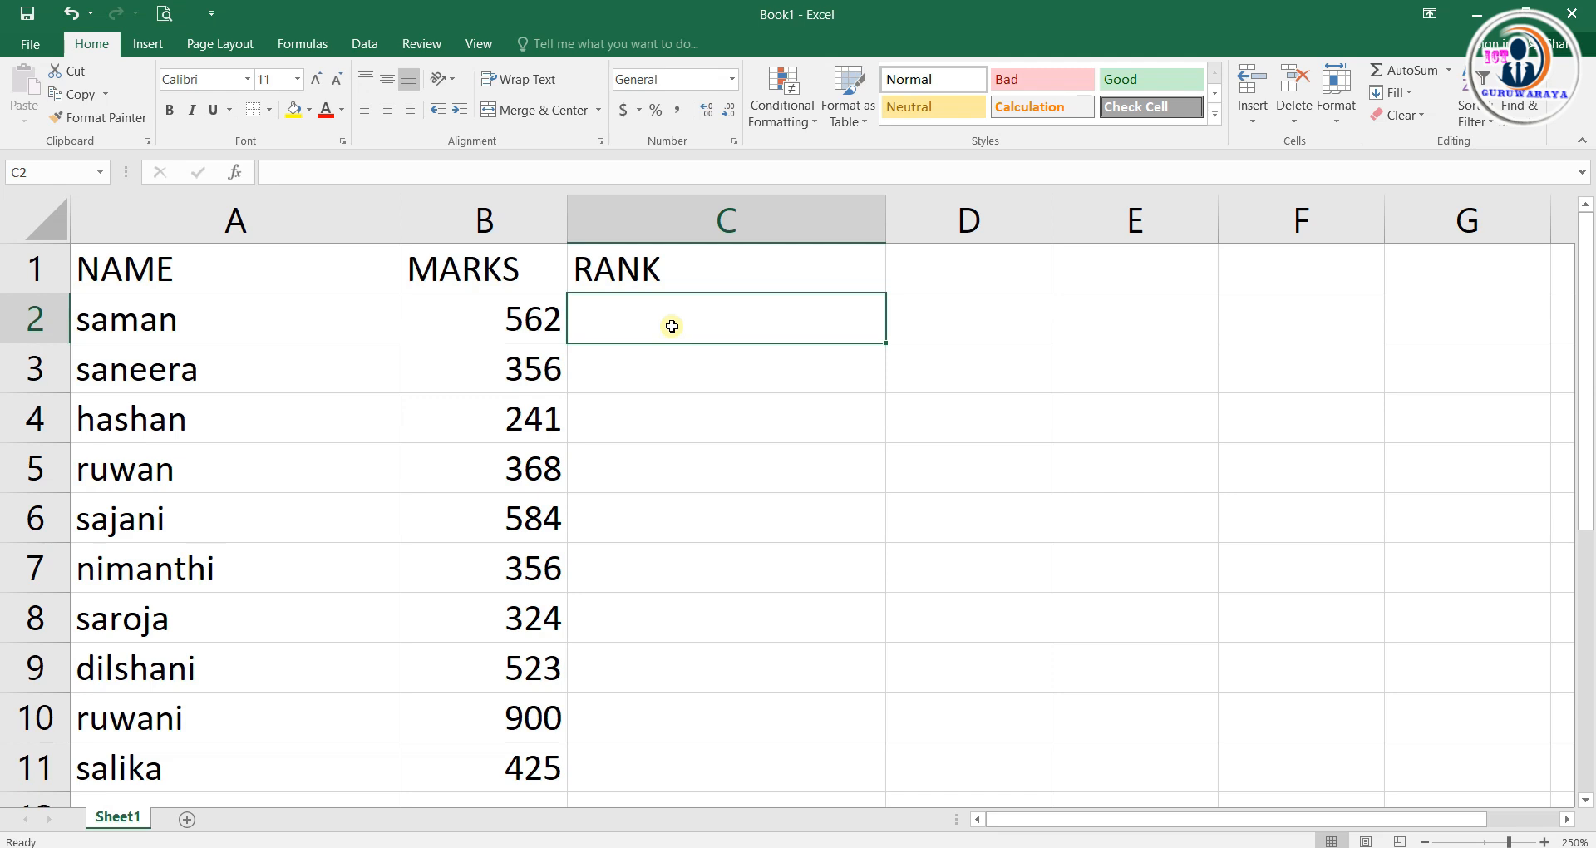
click(696, 472)
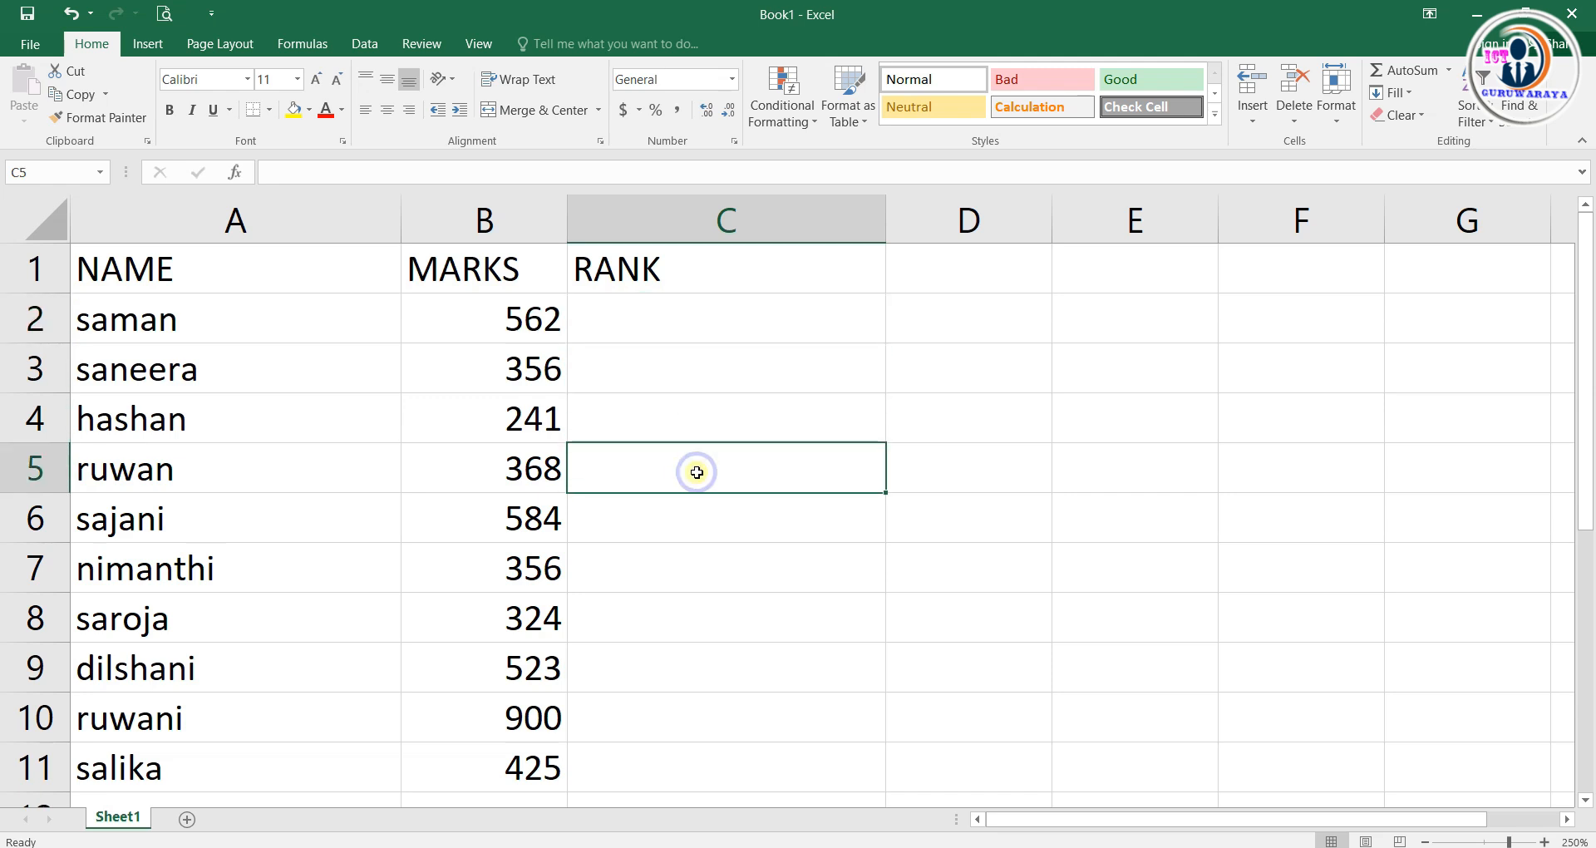
Begin a RANK formula in cell C2 with B2:B11 as both the number and the ref argument
click(670, 322)
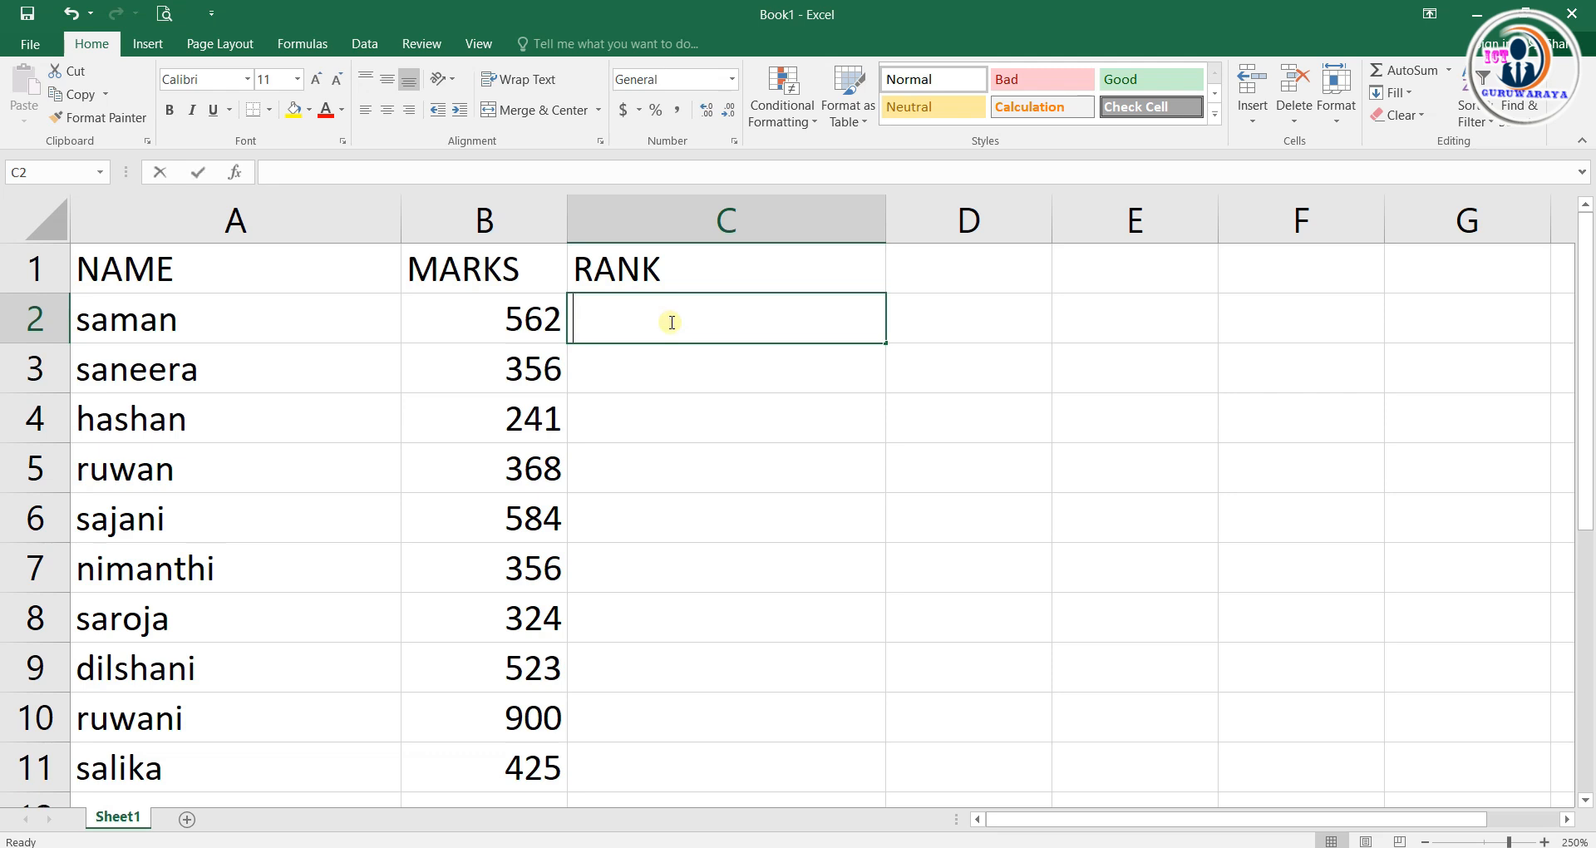
text(=)
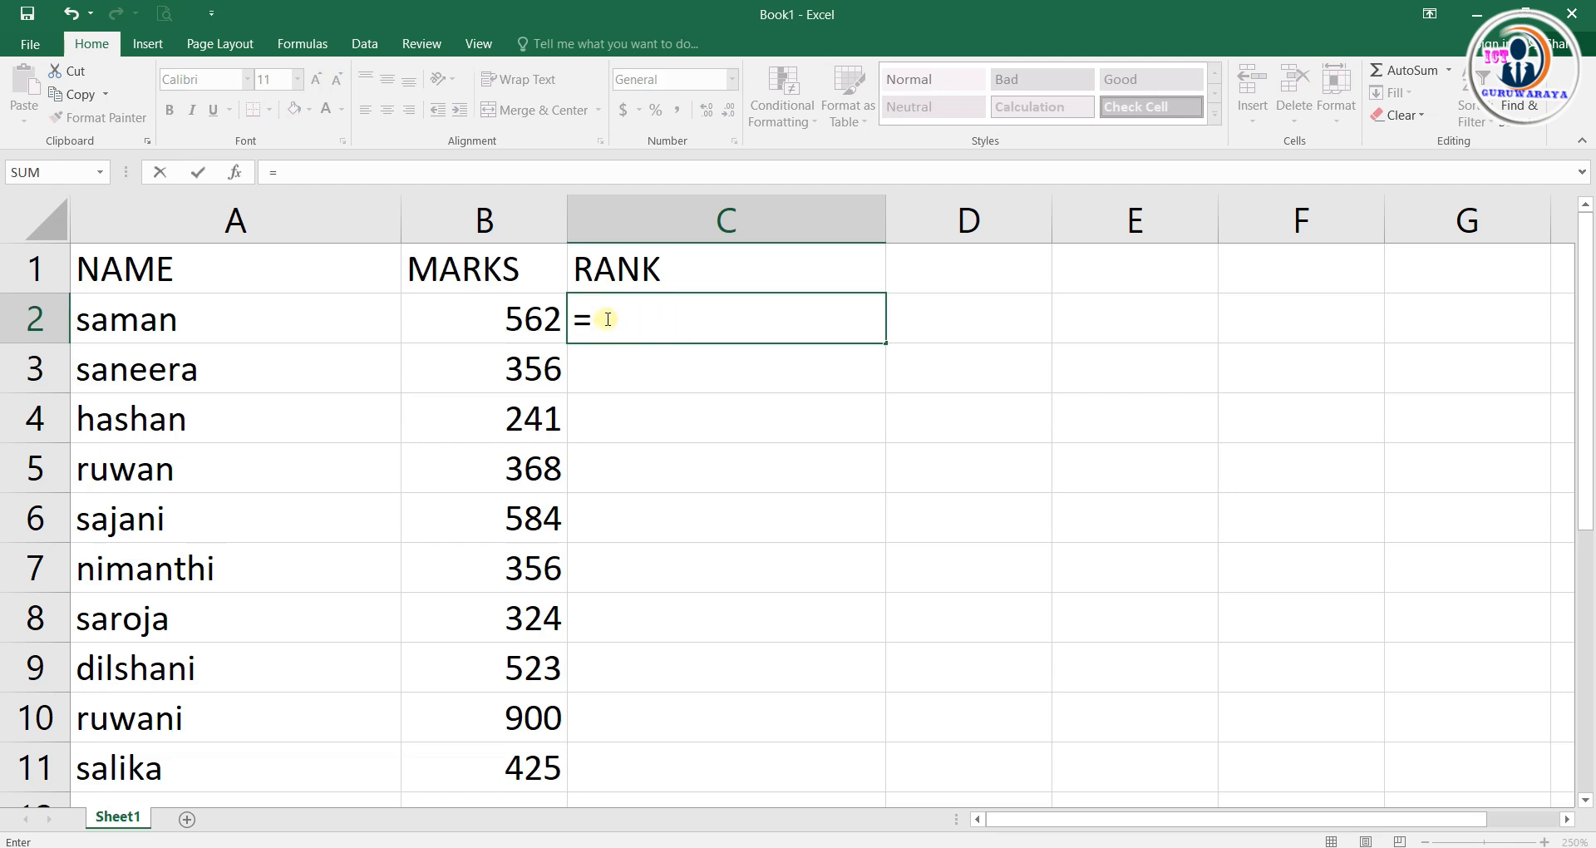
text(ra)
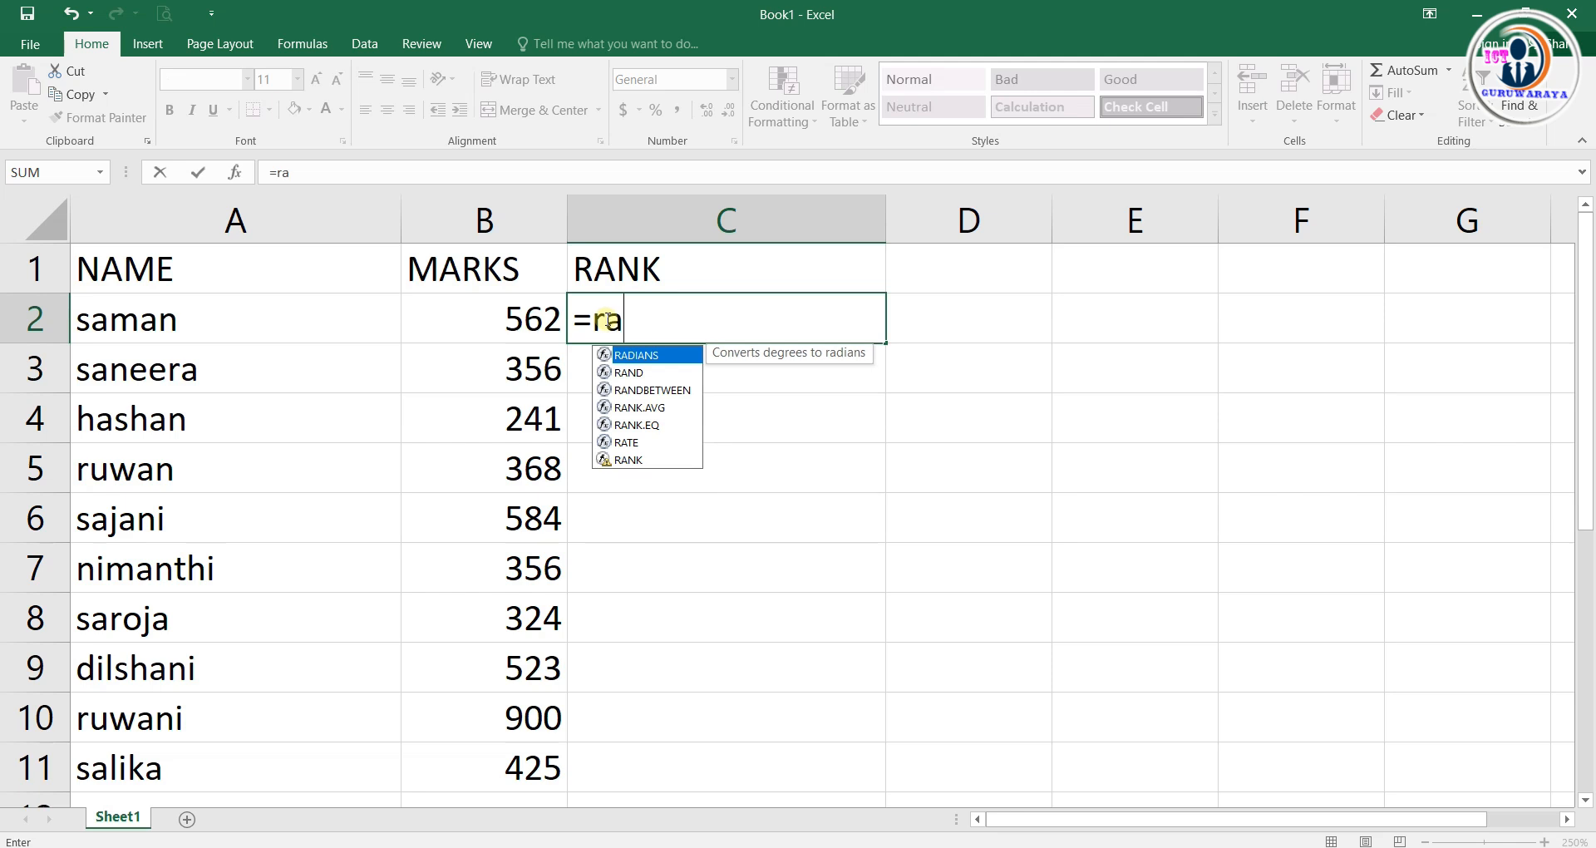
text(nk)
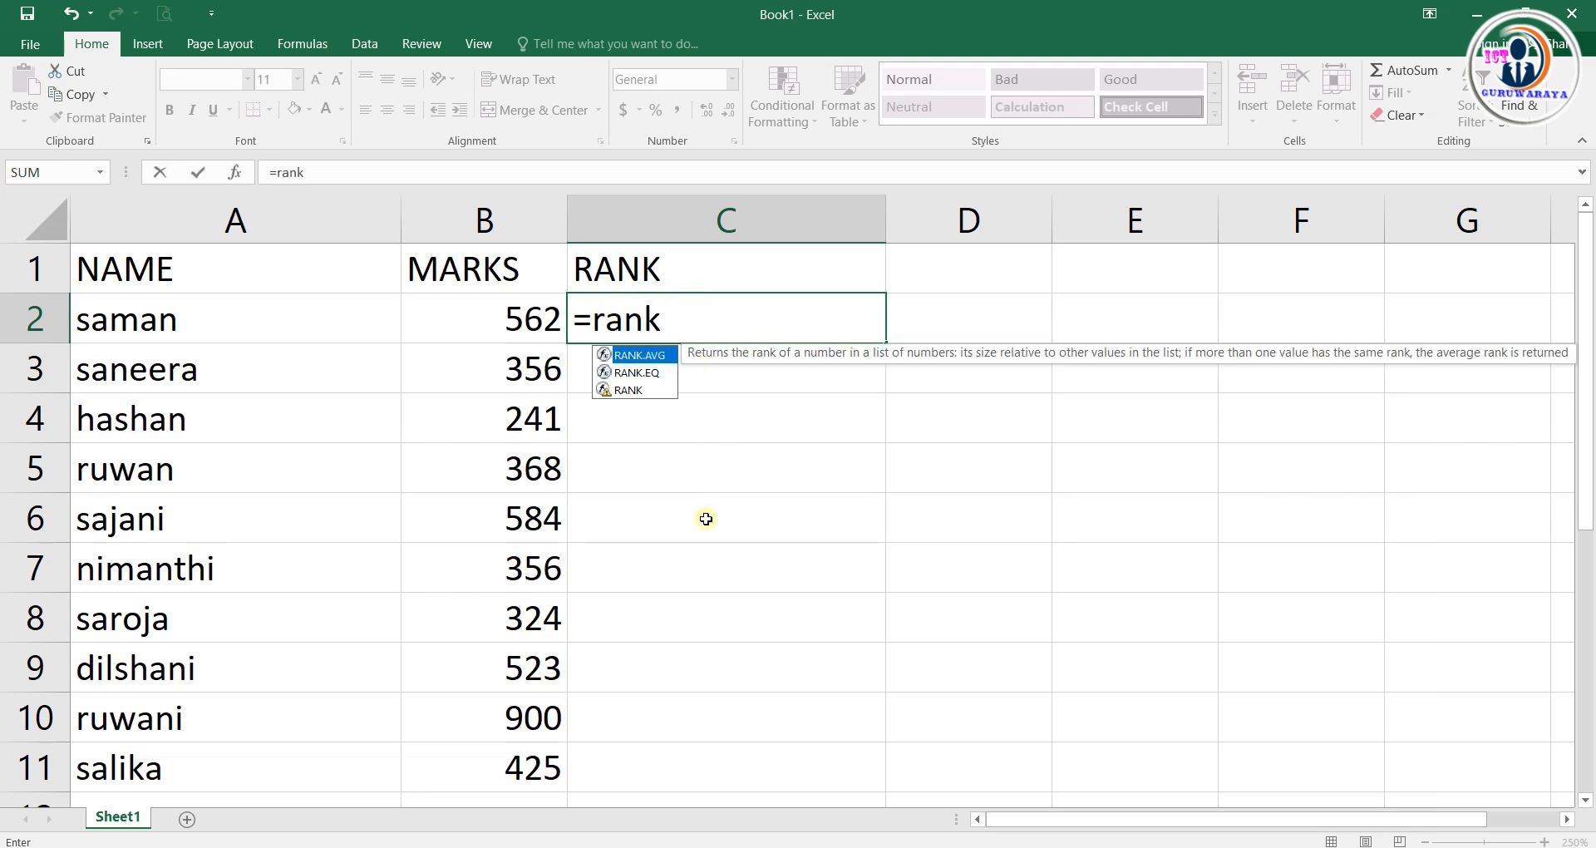
text(()
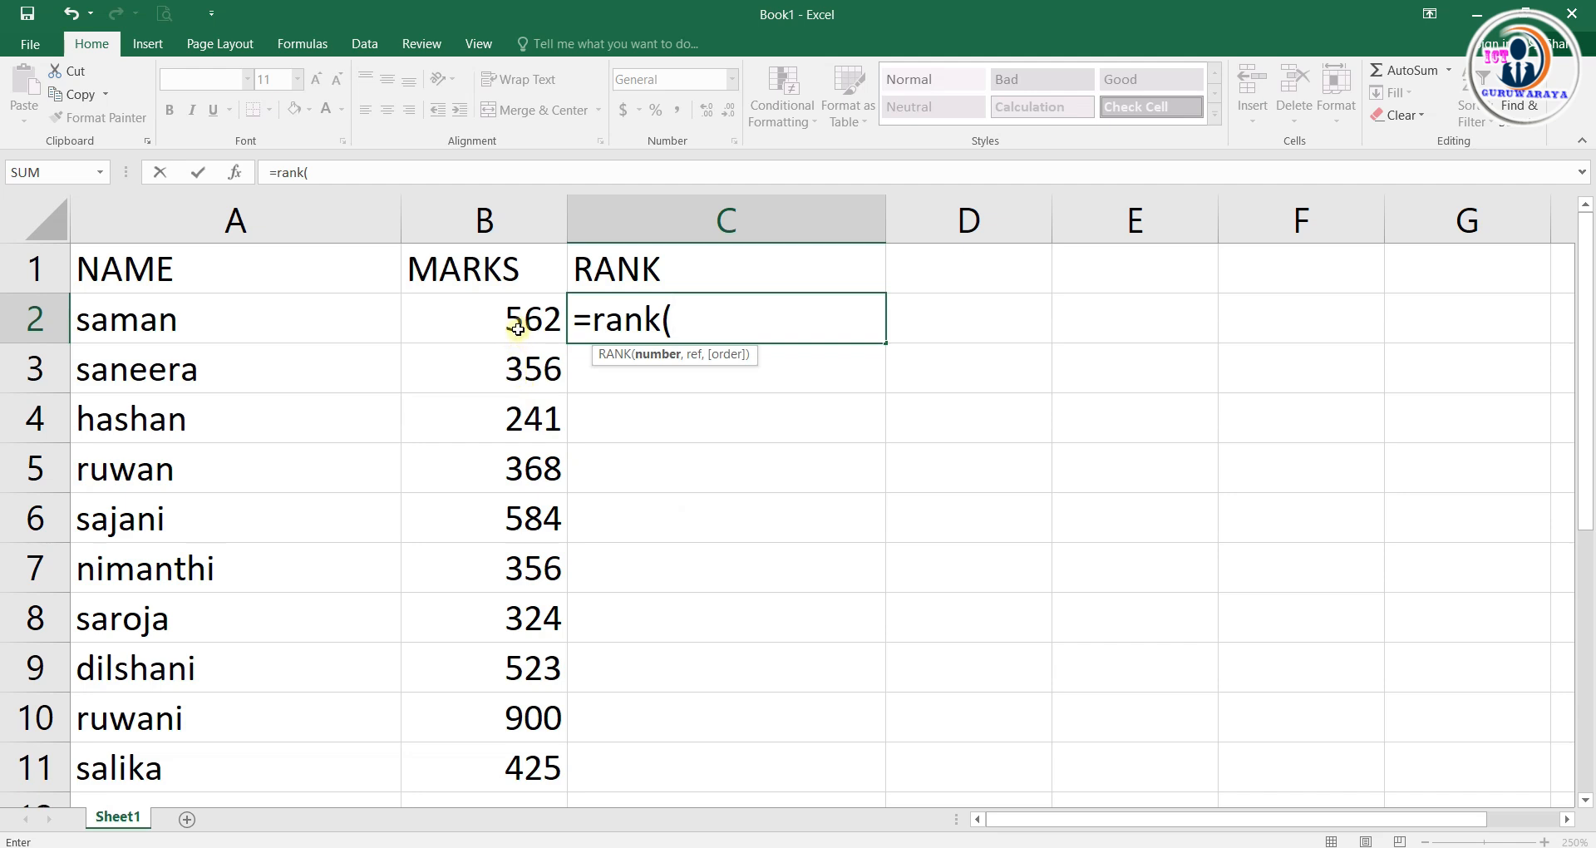
drag(517, 320, 516, 760)
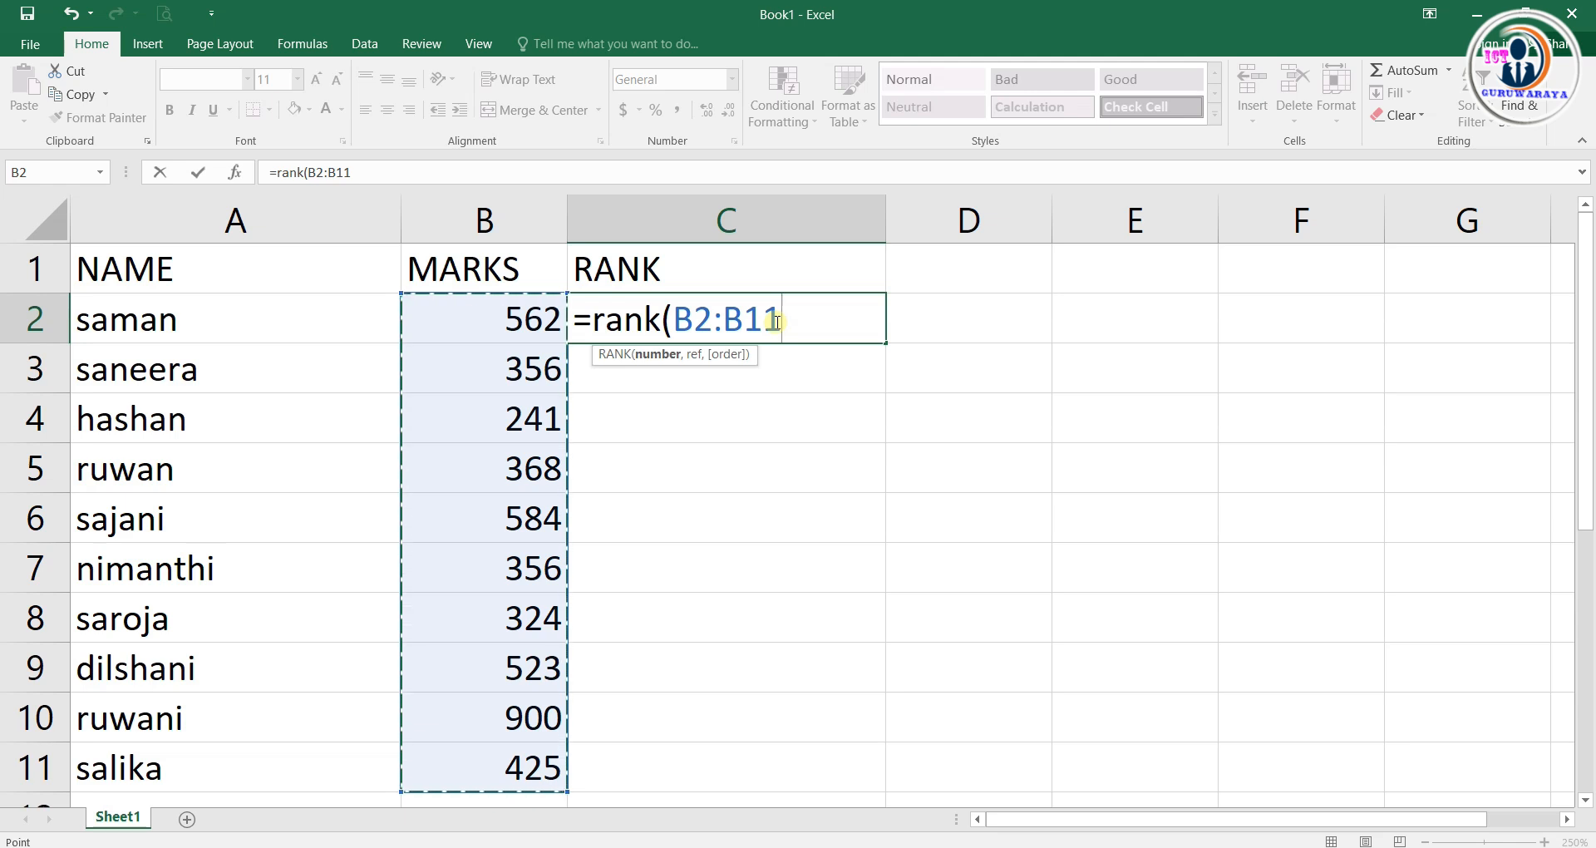
text(,)
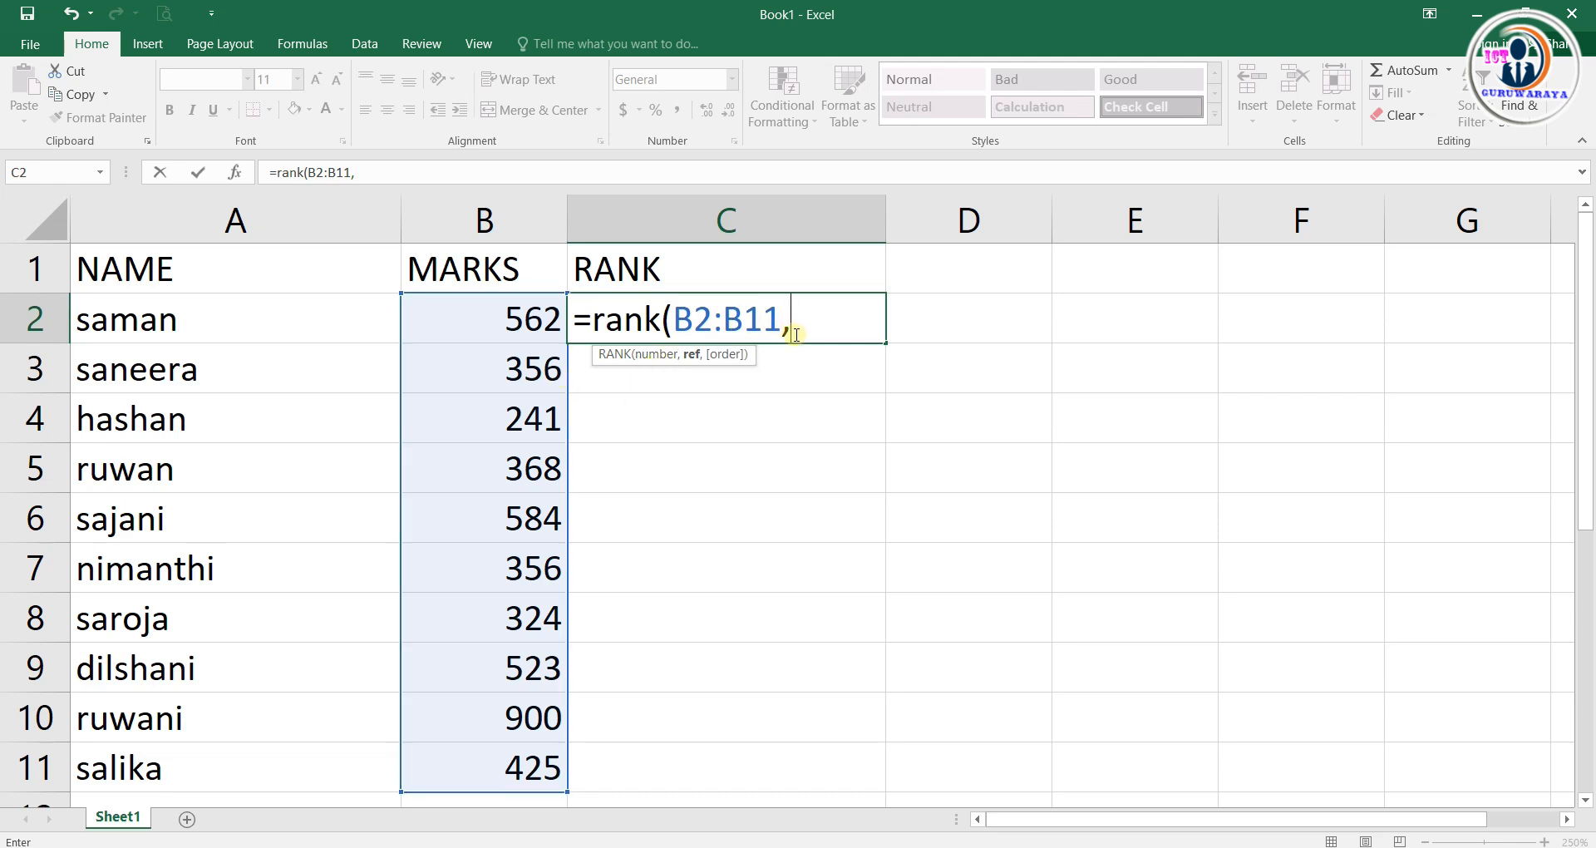
drag(514, 312, 499, 766)
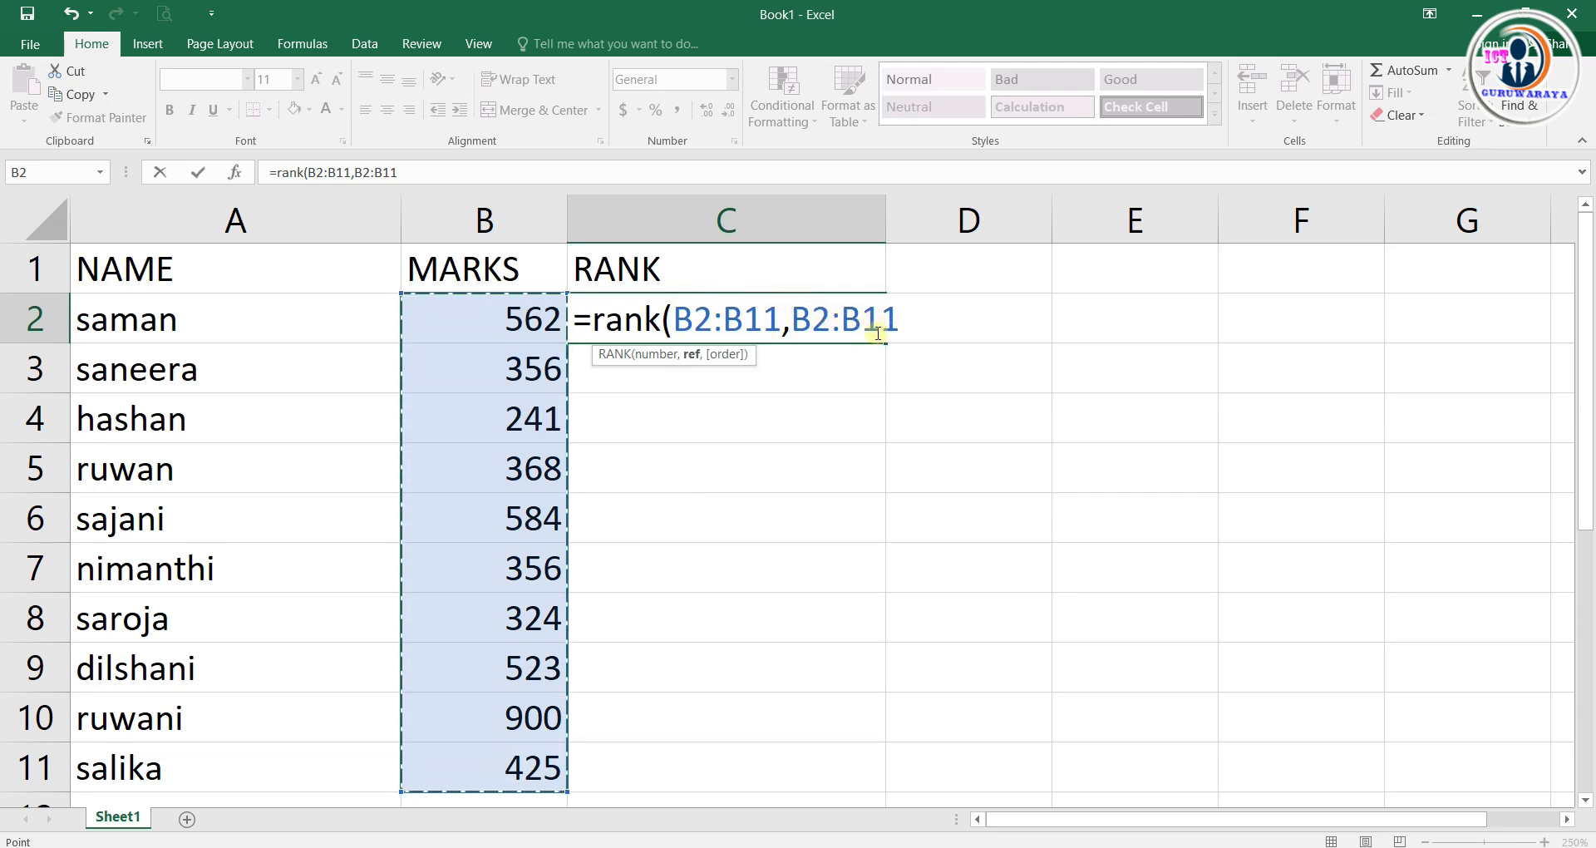
Lock the rows of the ref range in the C2 formula as B$2:B$11, then close and enter the RANK formula
click(810, 320)
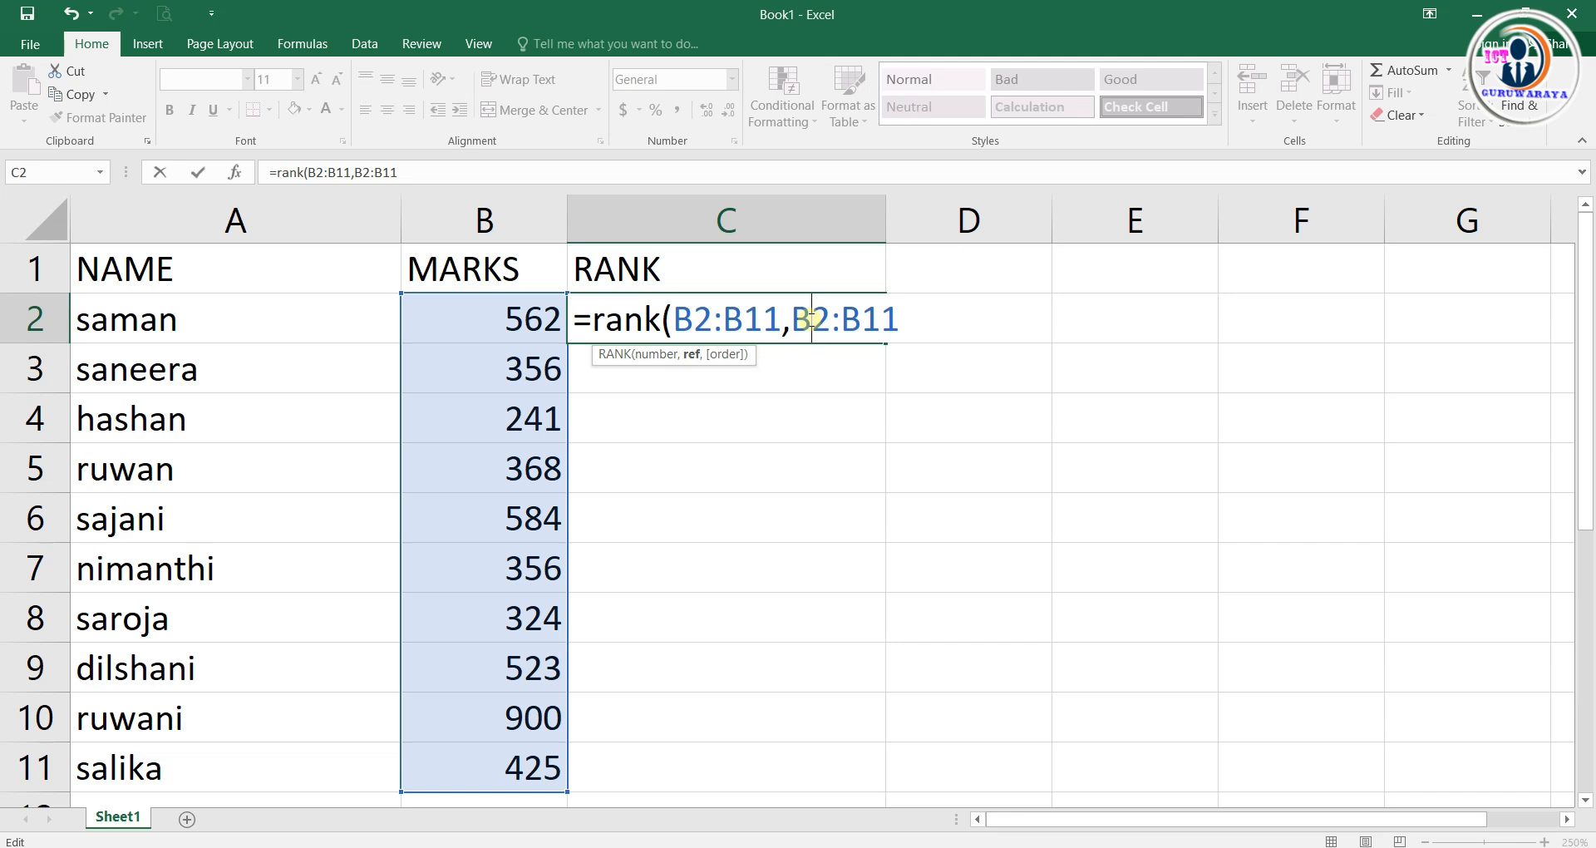
text($)
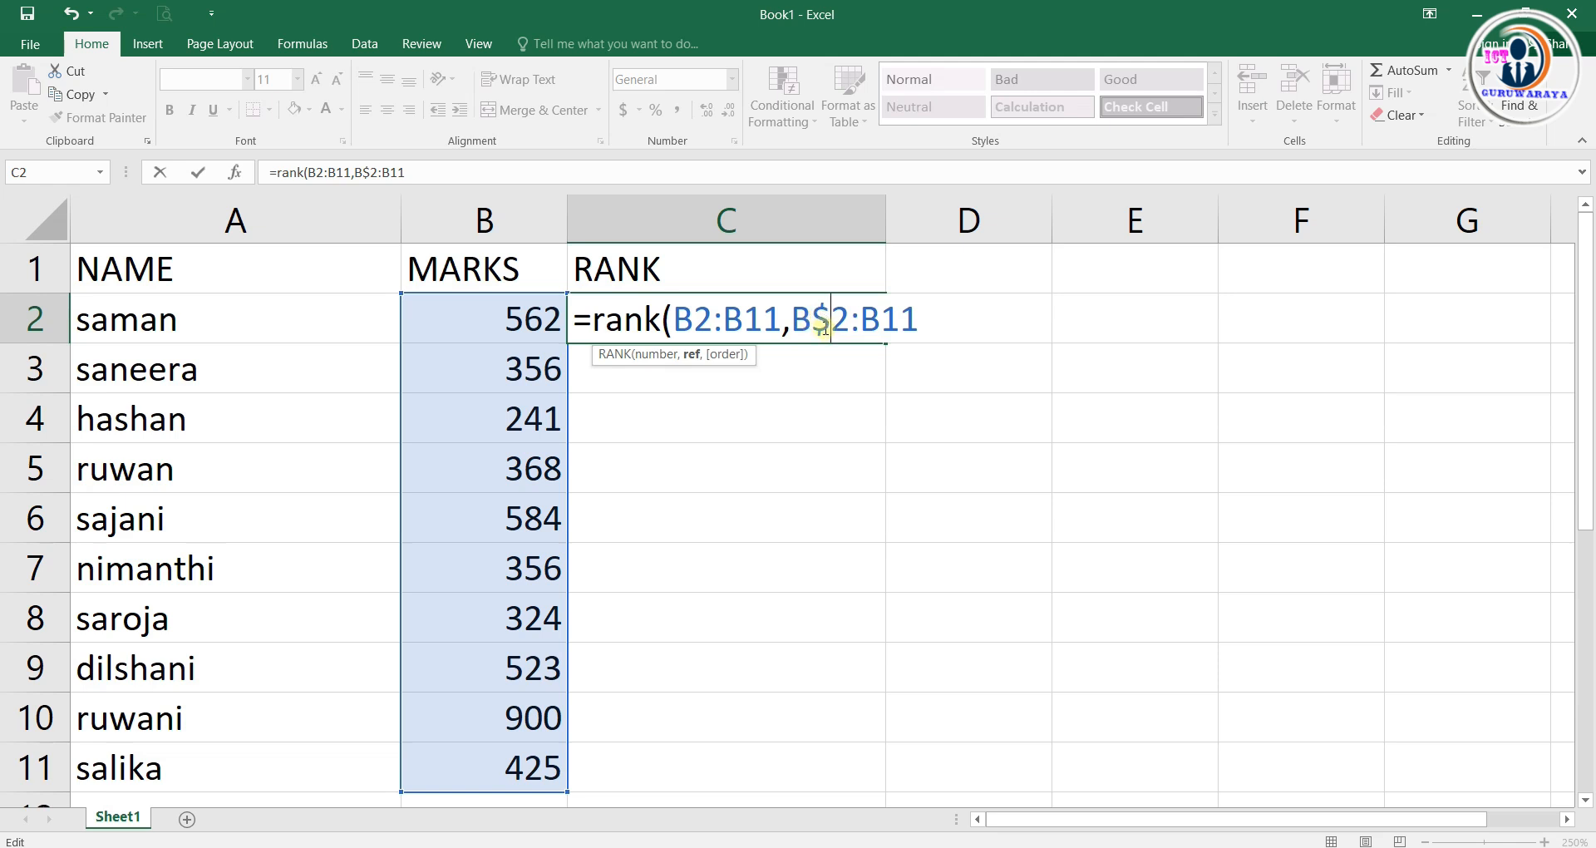
click(881, 319)
text($)
click(938, 322)
text())
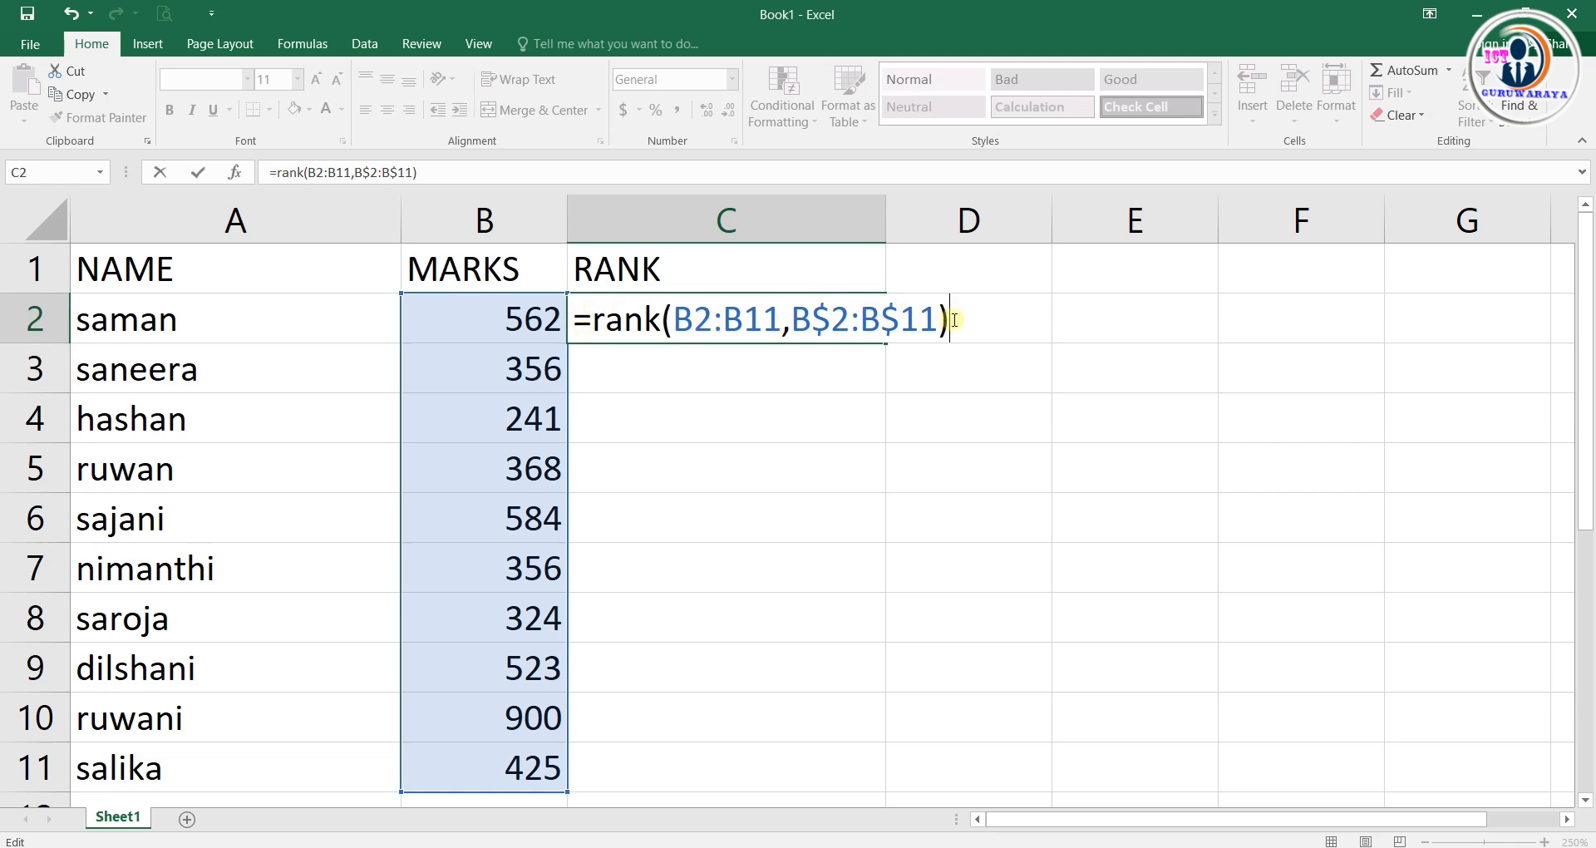
key(Return)
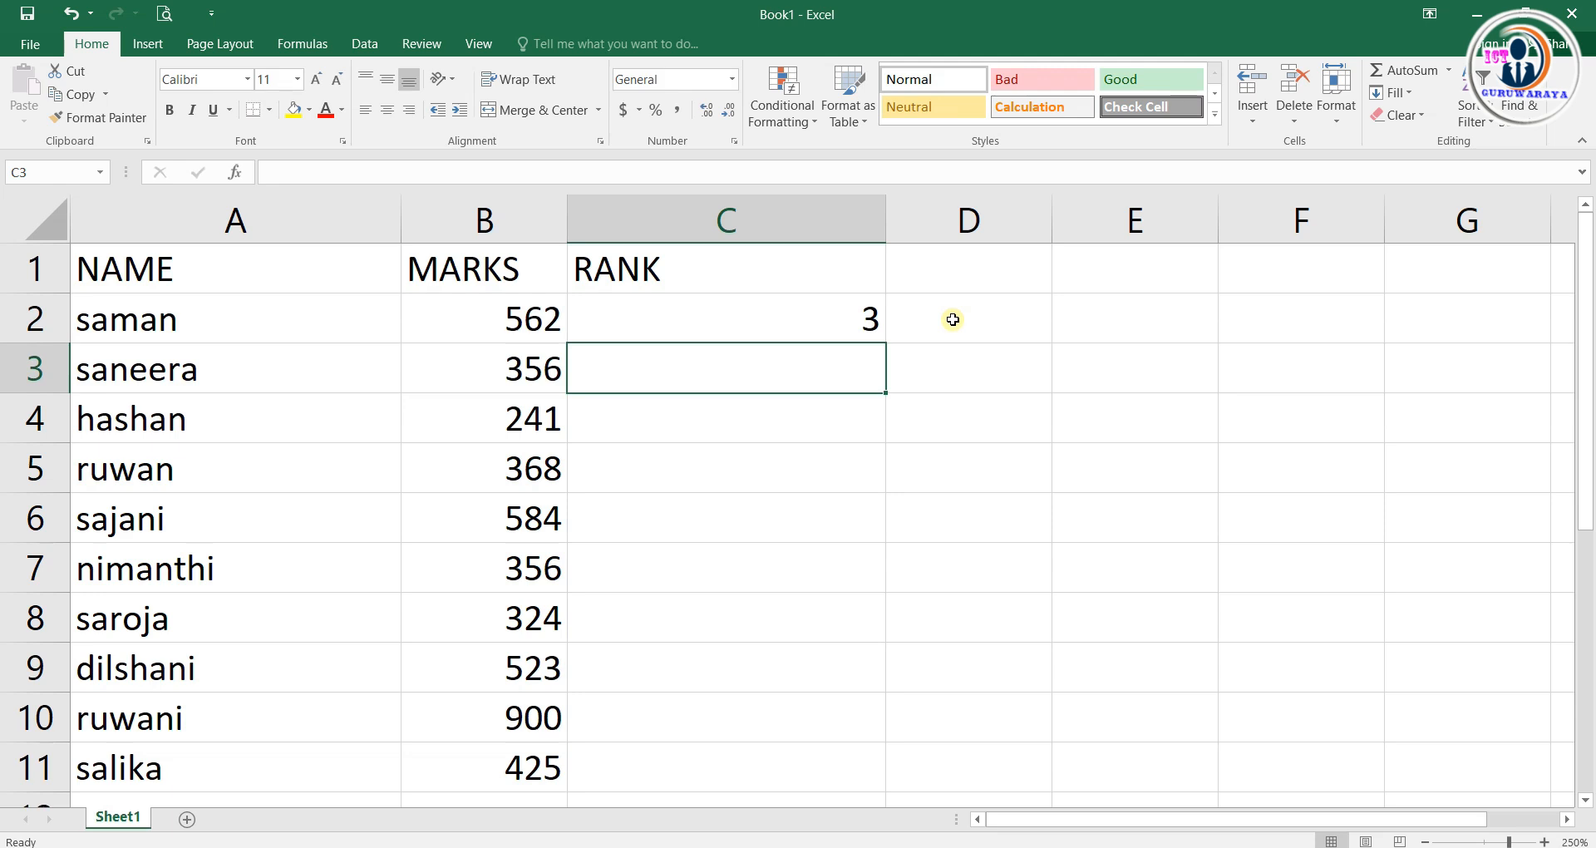
Fill the RANK formula from cell C2 down through C11
click(775, 318)
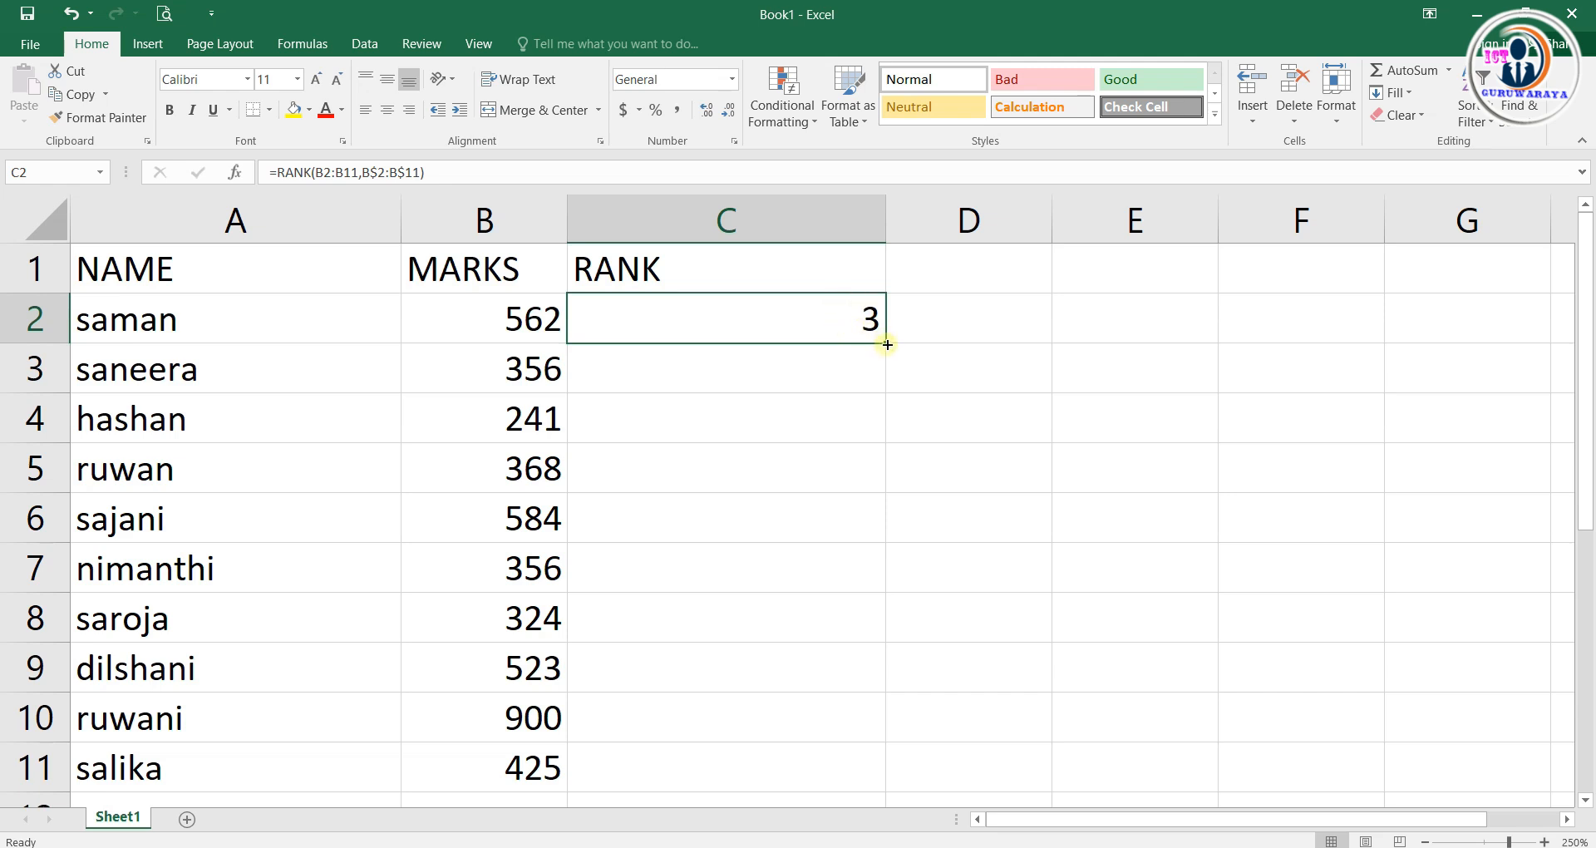
drag(886, 341, 871, 773)
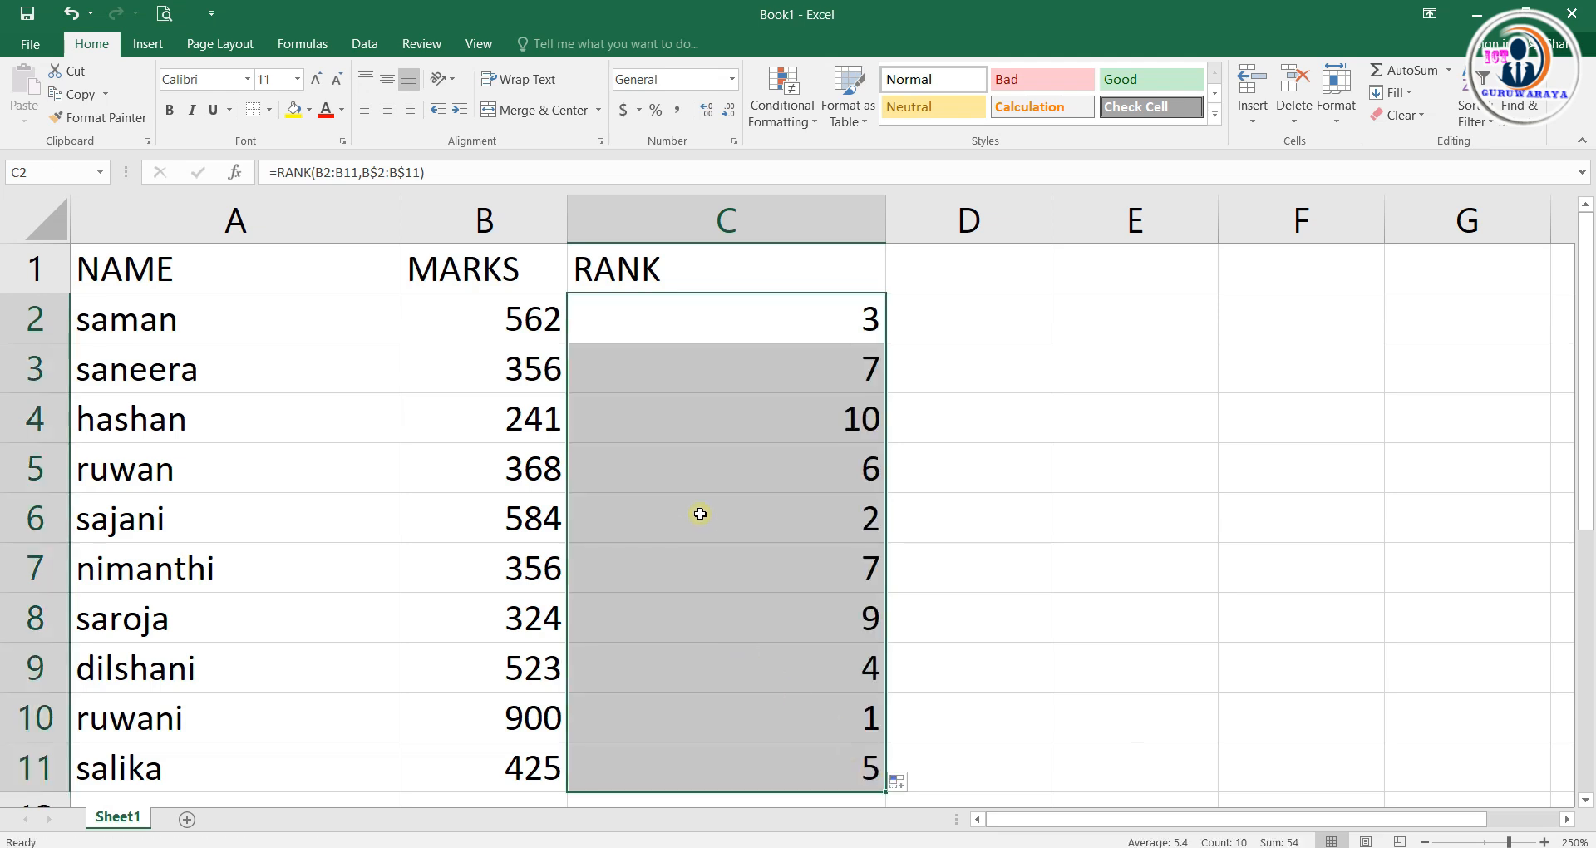
click(964, 532)
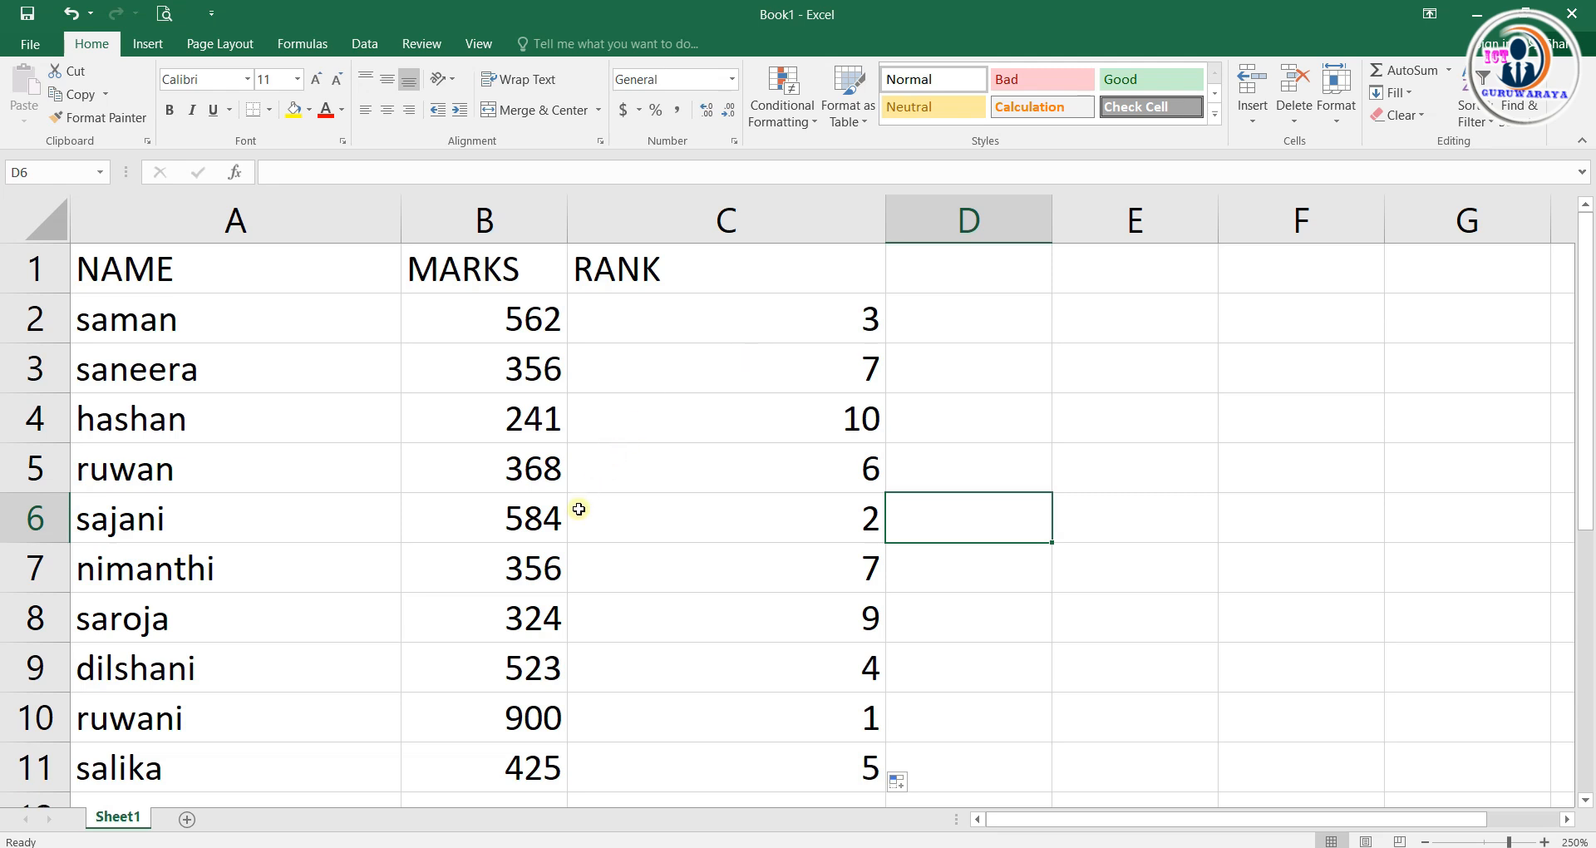
Change the mark in cell B6 to 760
click(517, 522)
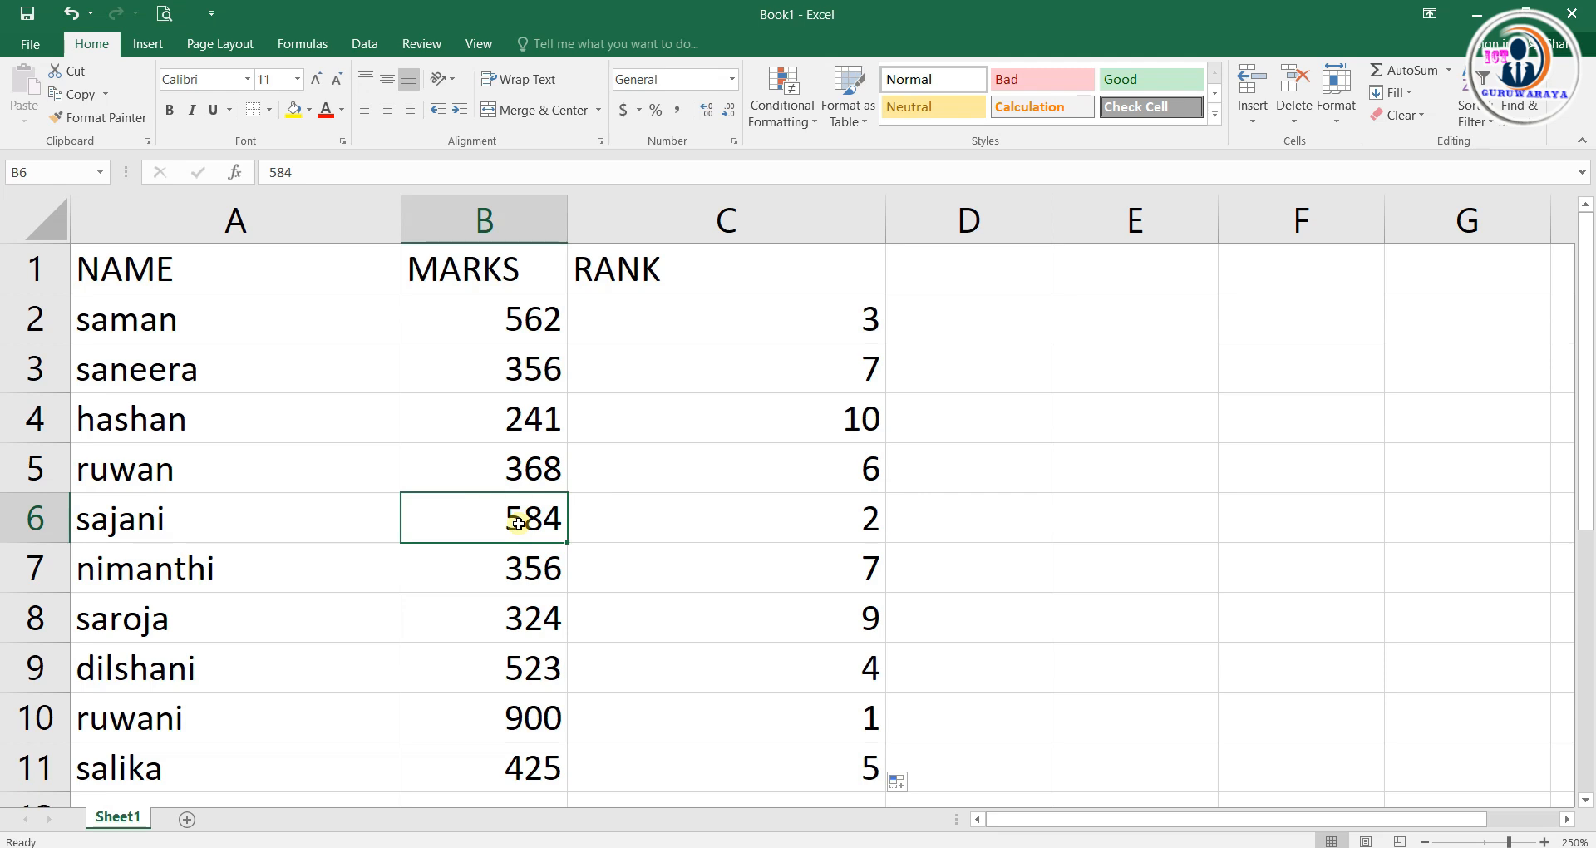
text(76)
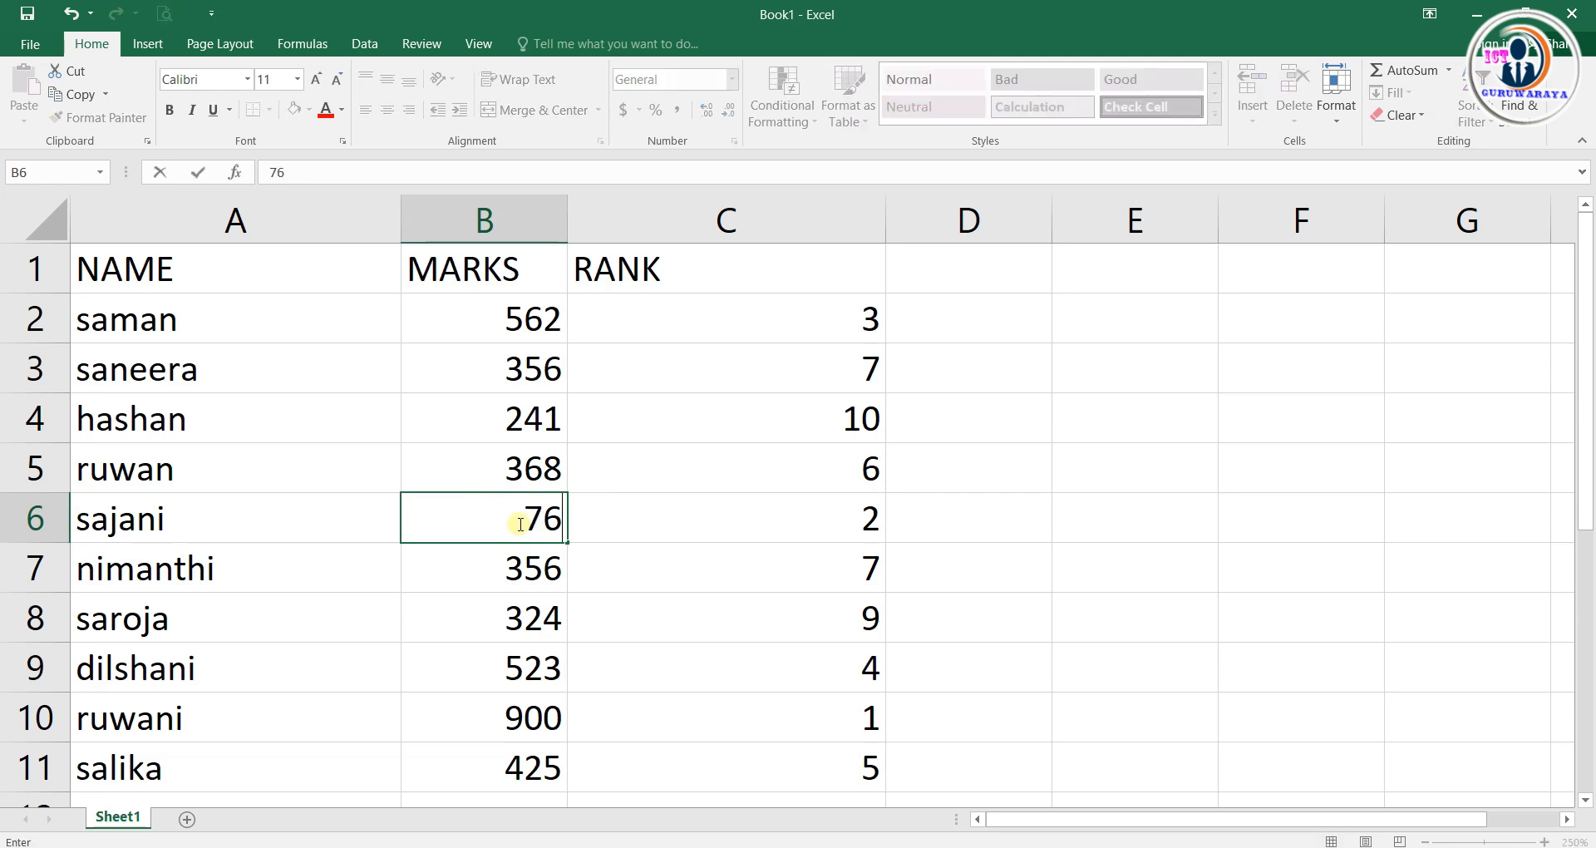
text(0)
click(675, 648)
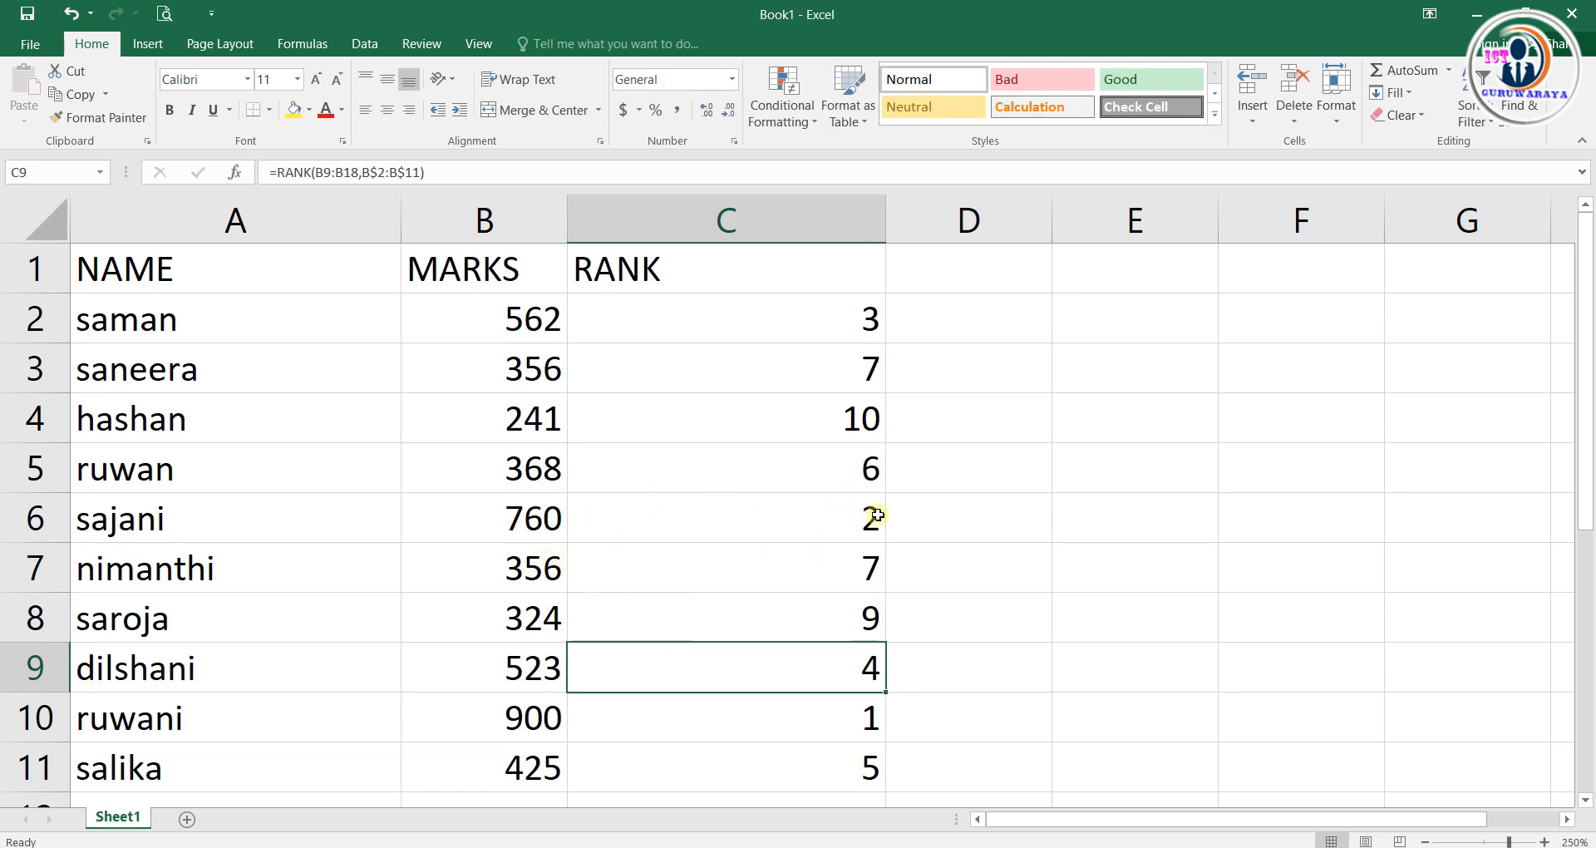
Change the mark in cell B4 to 950
click(532, 520)
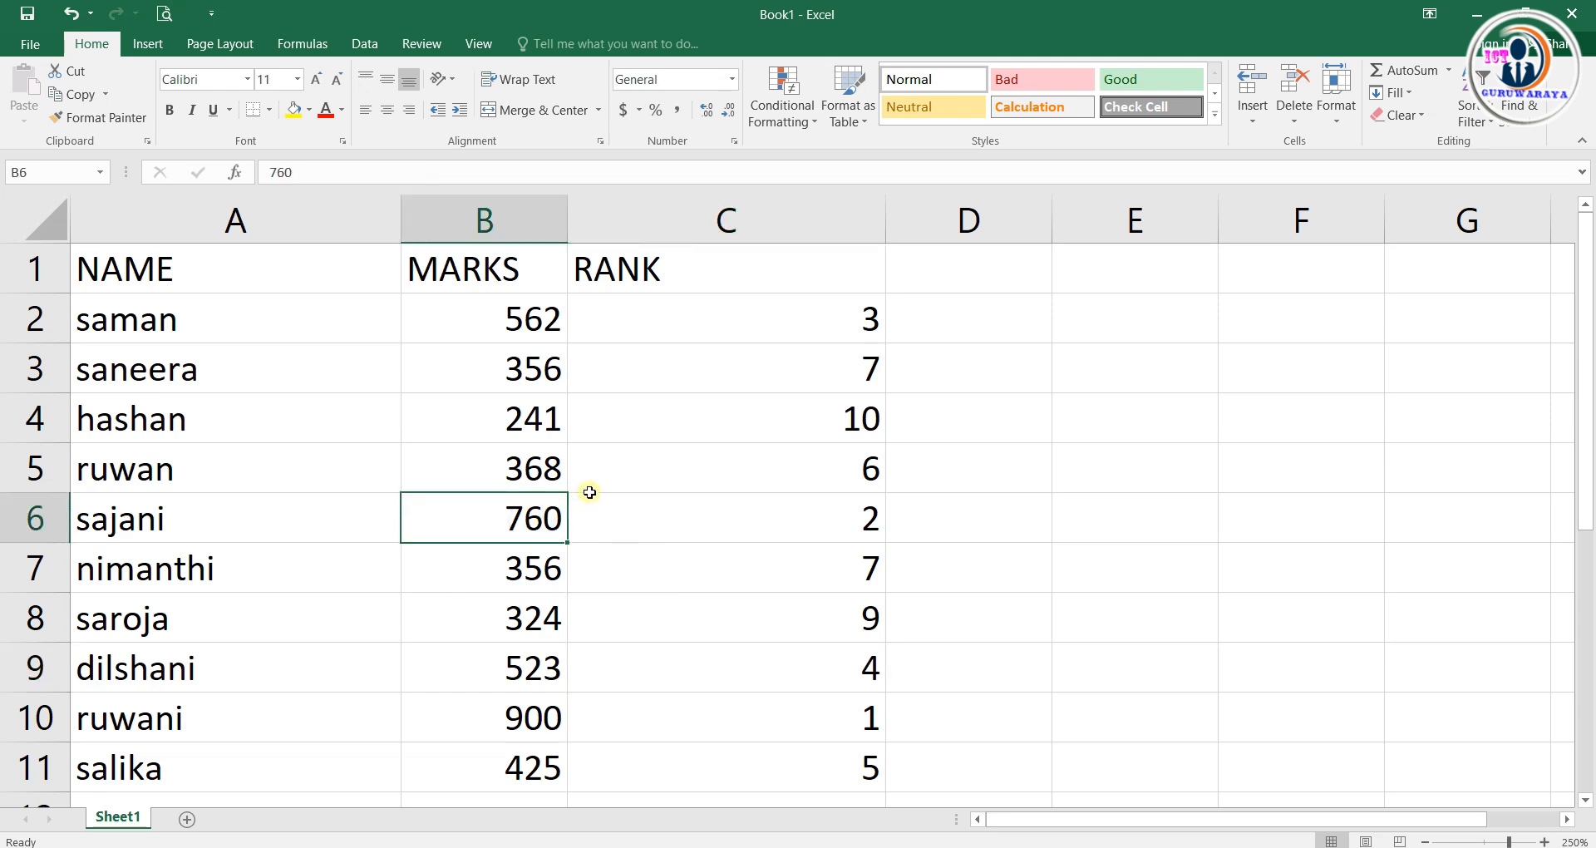
click(532, 420)
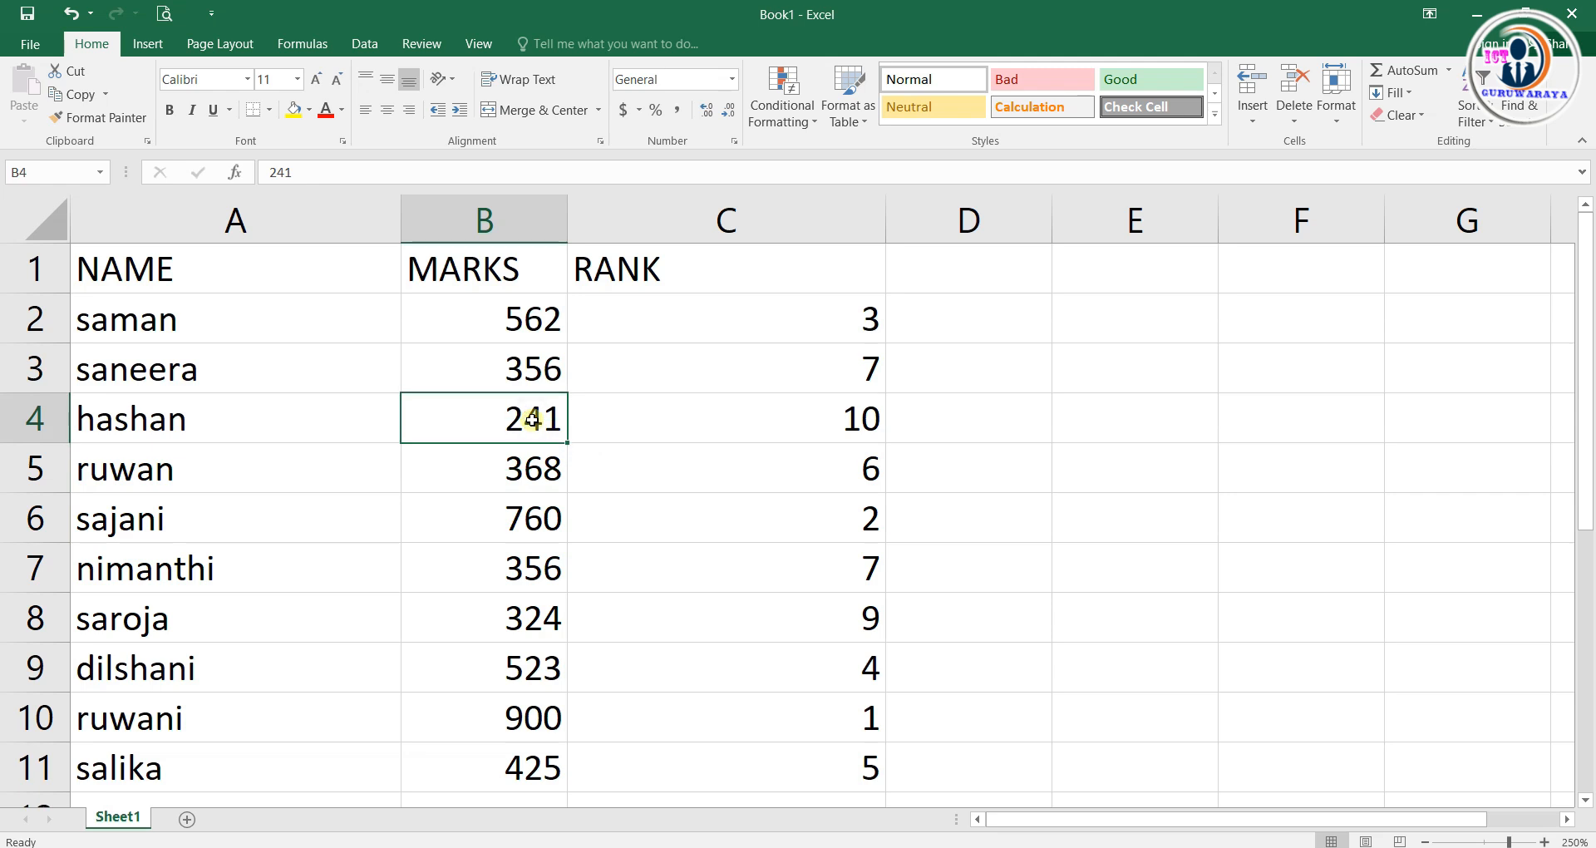
text(950)
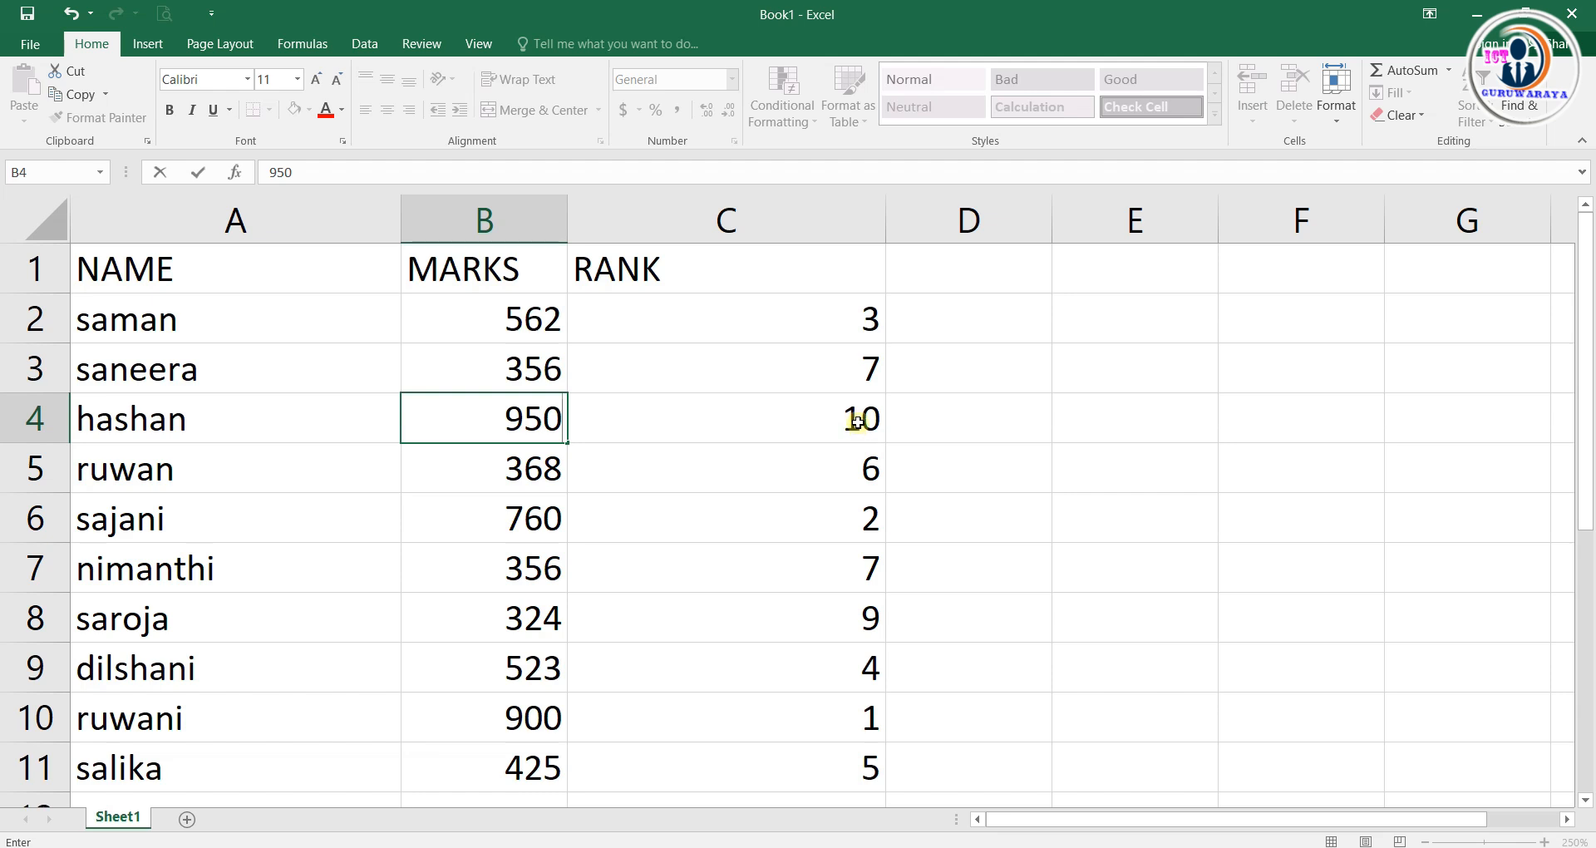
click(1007, 509)
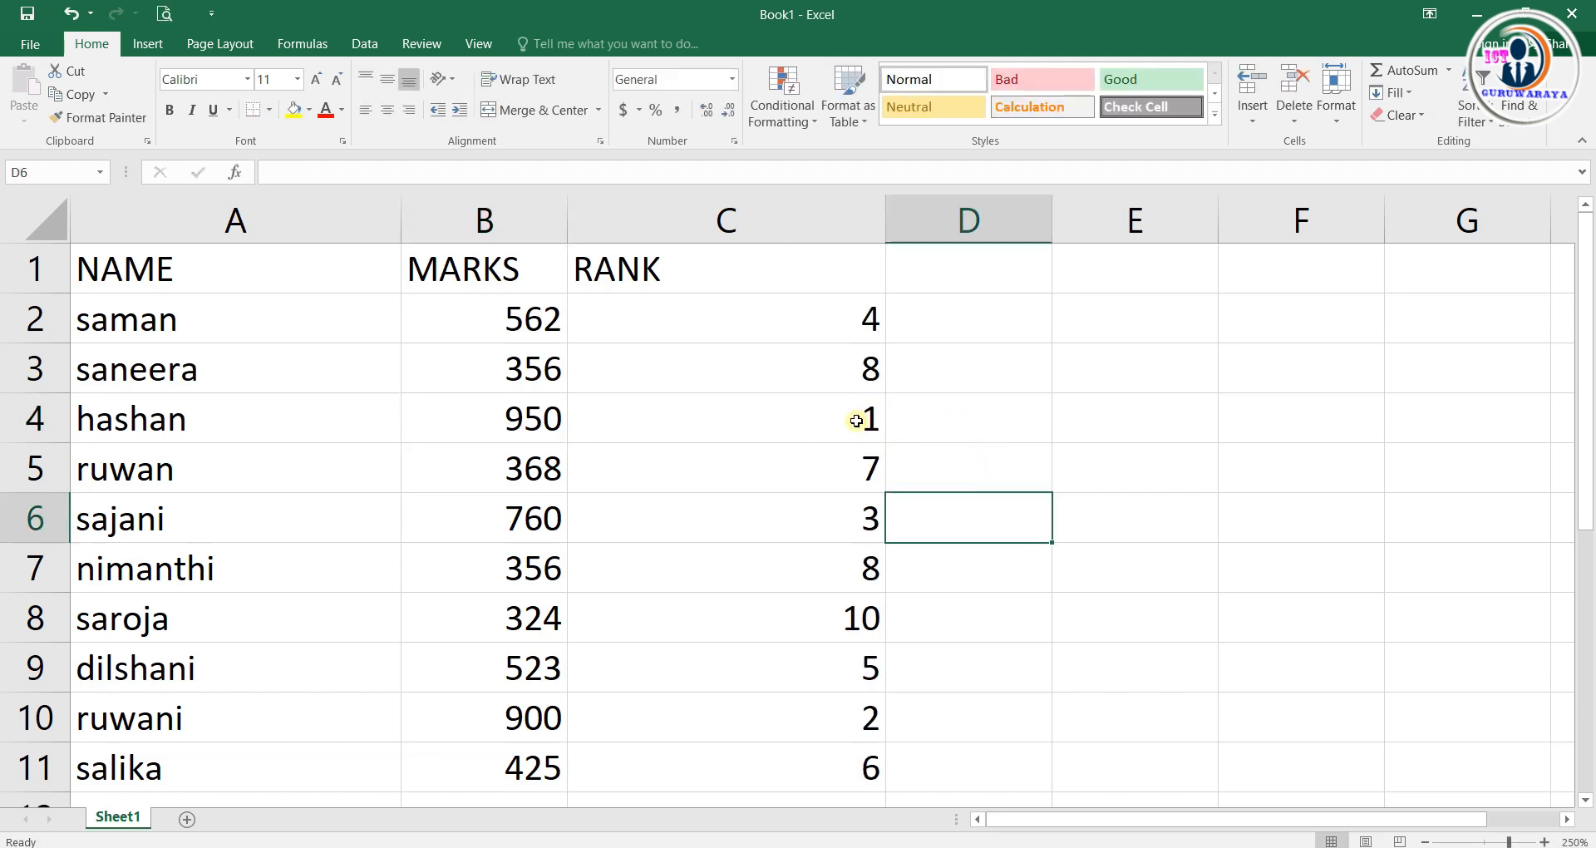